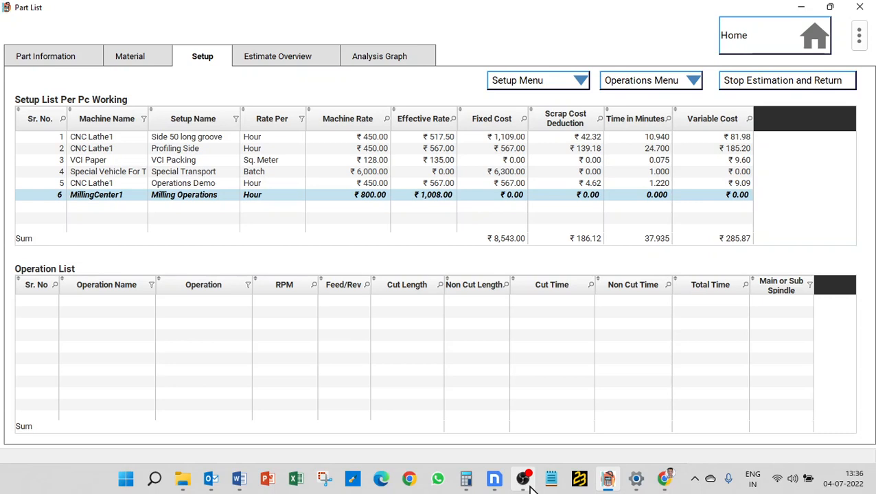
# Add a new operation named "Hole Overview" to the Milling Operations setup
pyautogui.click(640, 84)
pyautogui.click(642, 82)
pyautogui.click(645, 84)
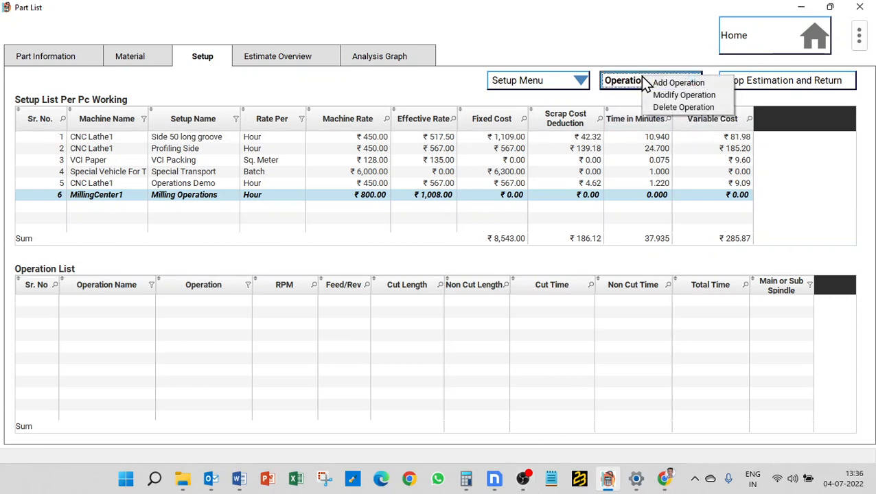
pyautogui.click(654, 85)
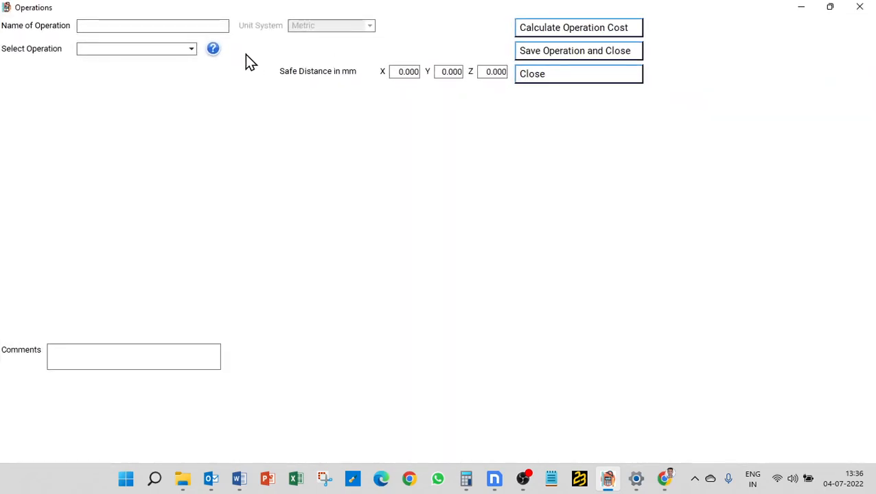
pyautogui.write('Hole Overview')
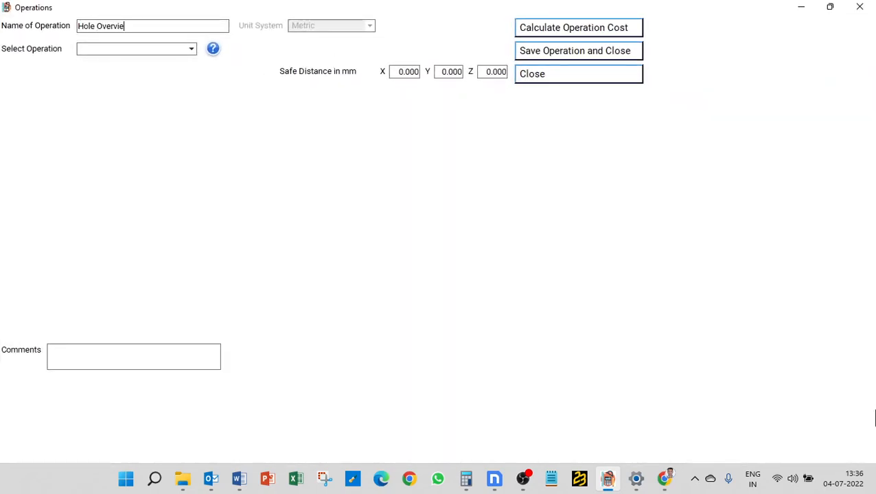
# Choose Drilling as the operation and Direct Drill as its tool path strategy
pyautogui.click(169, 51)
pyautogui.click(140, 91)
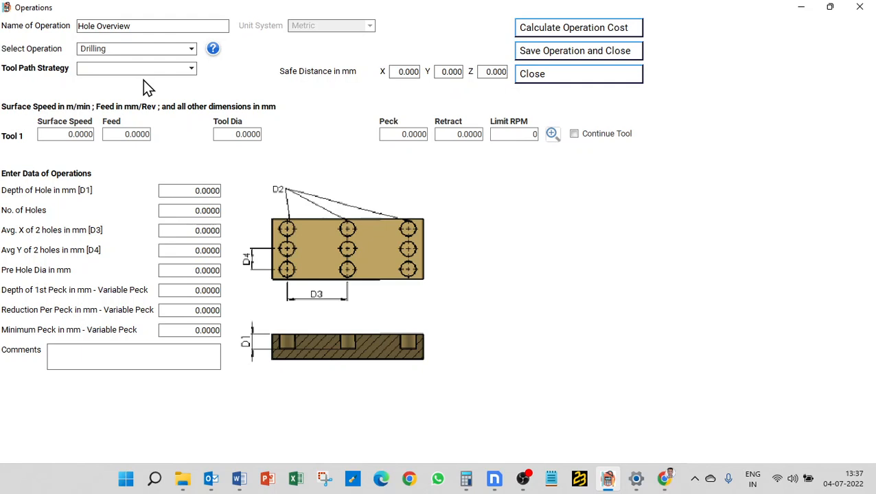
pyautogui.click(149, 67)
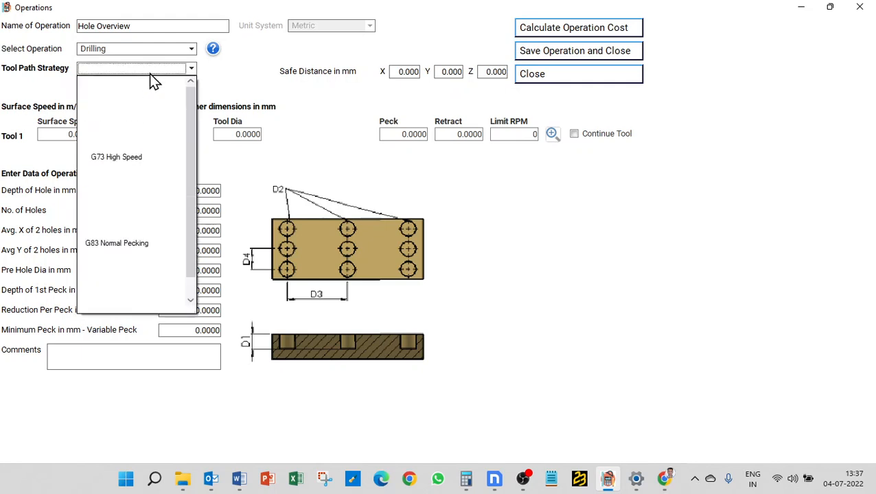
pyautogui.click(192, 121)
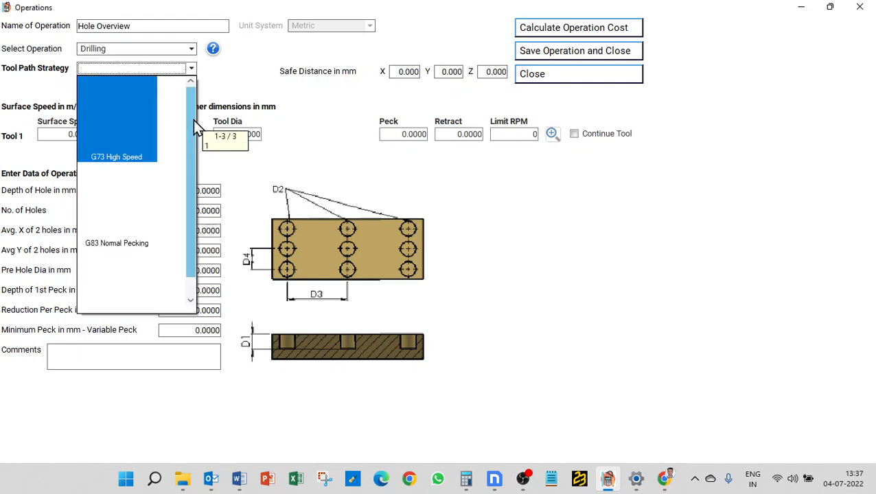
pyautogui.moveTo(192, 120); pyautogui.dragTo(184, 151)
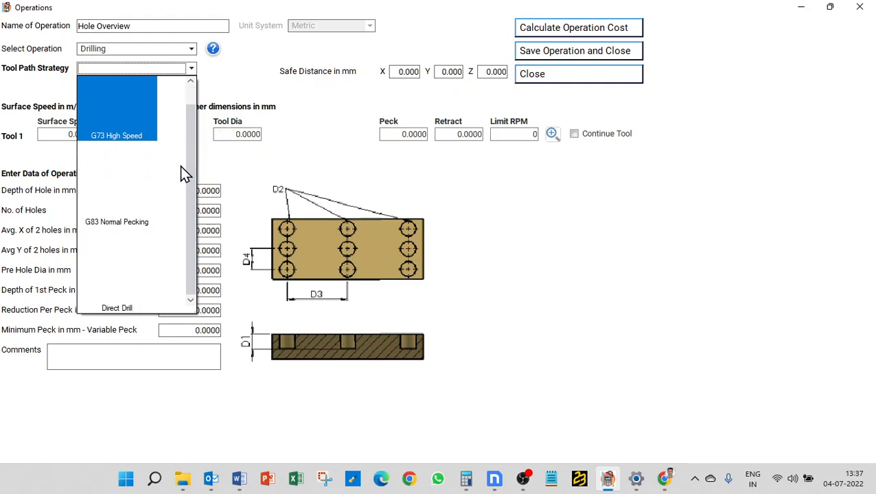
pyautogui.click(95, 251)
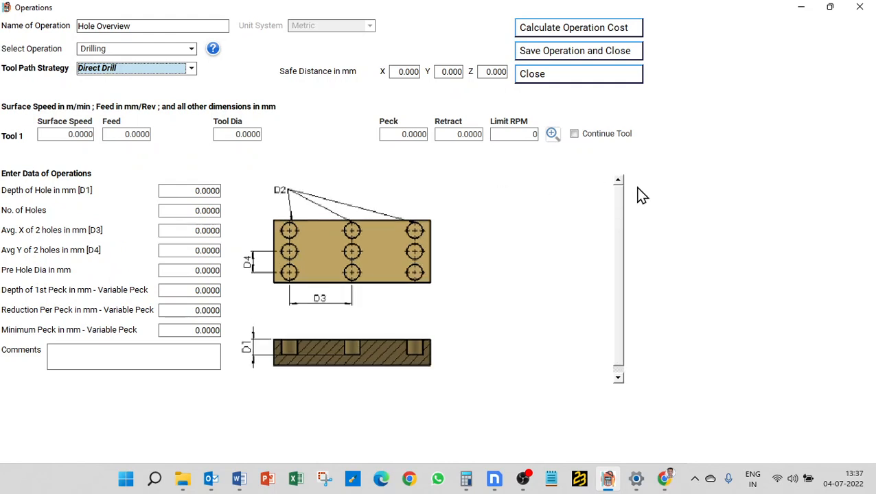
# Set Tool 1 to a surface speed of 180 m/min, a feed of 0.18 mm/rev and a tool diameter of 16 mm
pyautogui.click(94, 136)
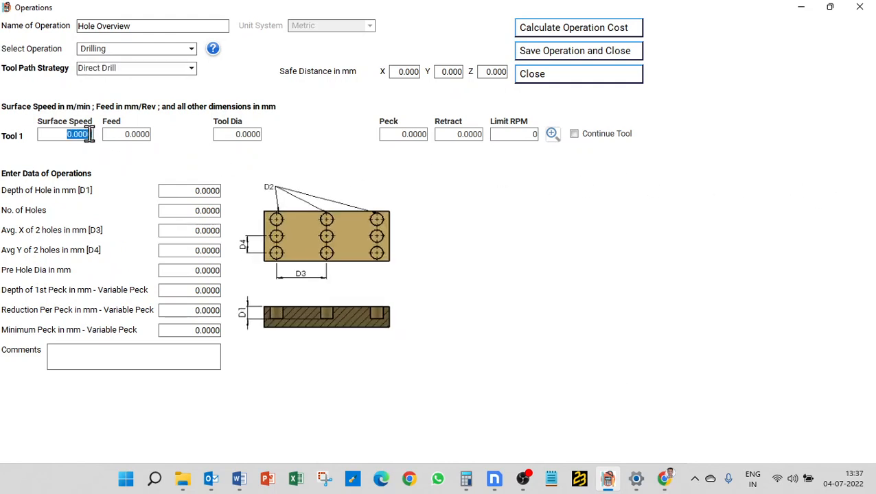
pyautogui.write('180')
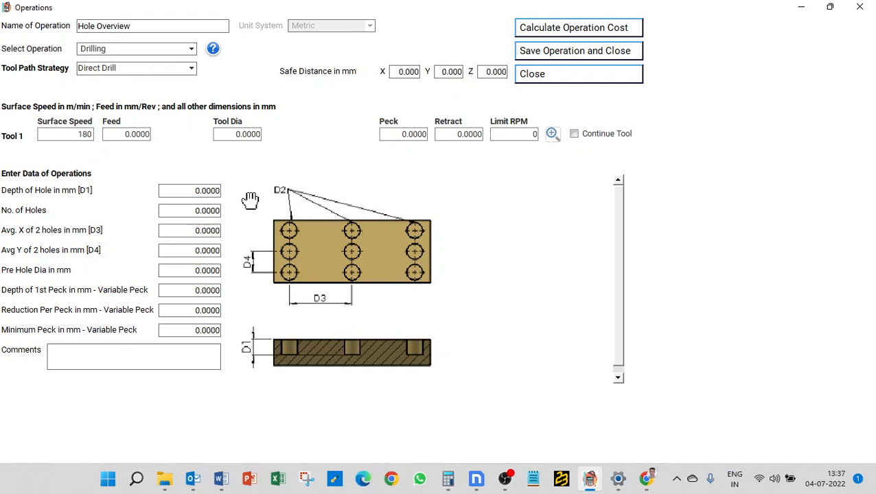
pyautogui.press('Tab')
pyautogui.write('.18')
pyautogui.press('Tab')
pyautogui.write('16')
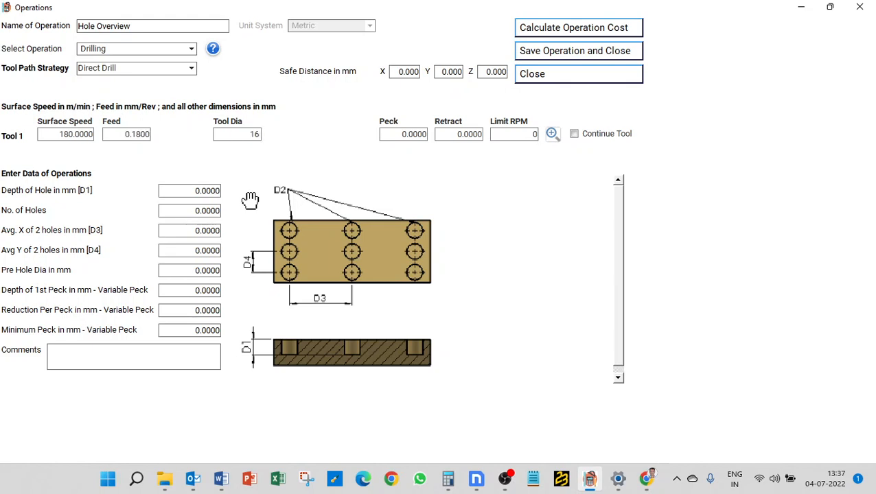
pyautogui.press('Tab')
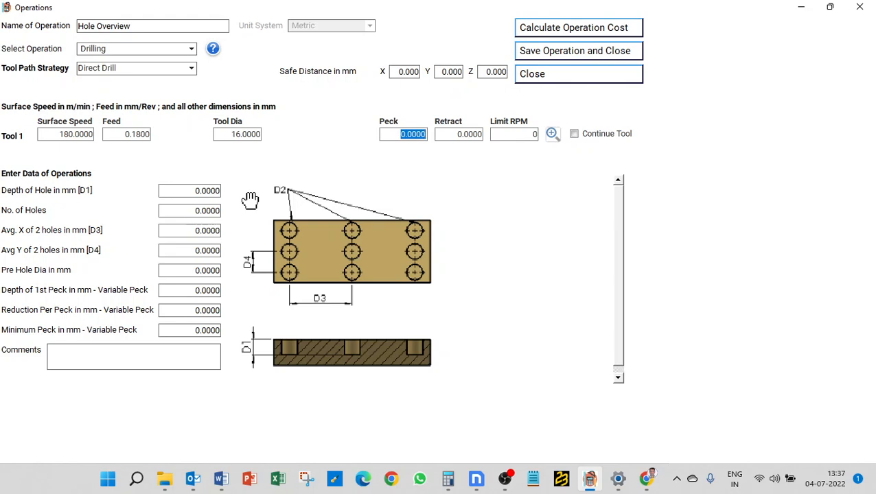
# Set the depth of hole to 51 mm and the number of holes to 1
pyautogui.press('Tab')
pyautogui.press('Tab')
pyautogui.press('Tab')
pyautogui.press('Tab')
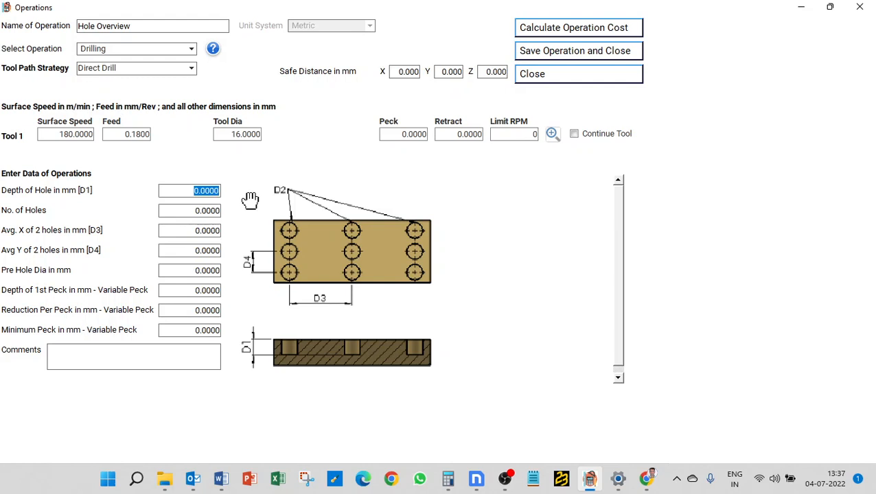
pyautogui.write('51')
pyautogui.press('Tab')
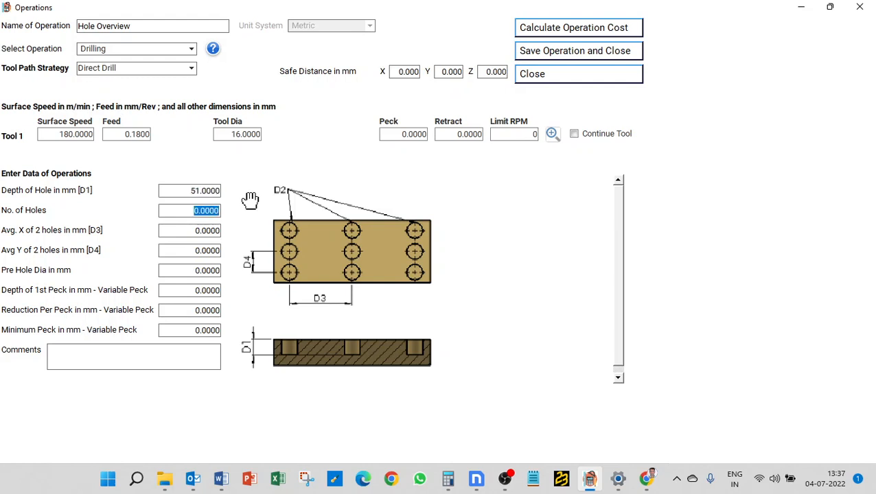
pyautogui.press('Tab')
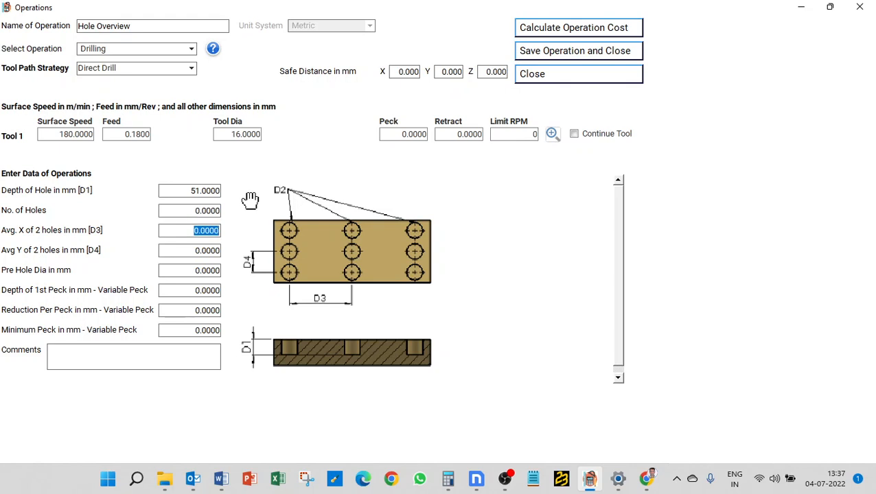
pyautogui.hotkey('shift', 'Tab')
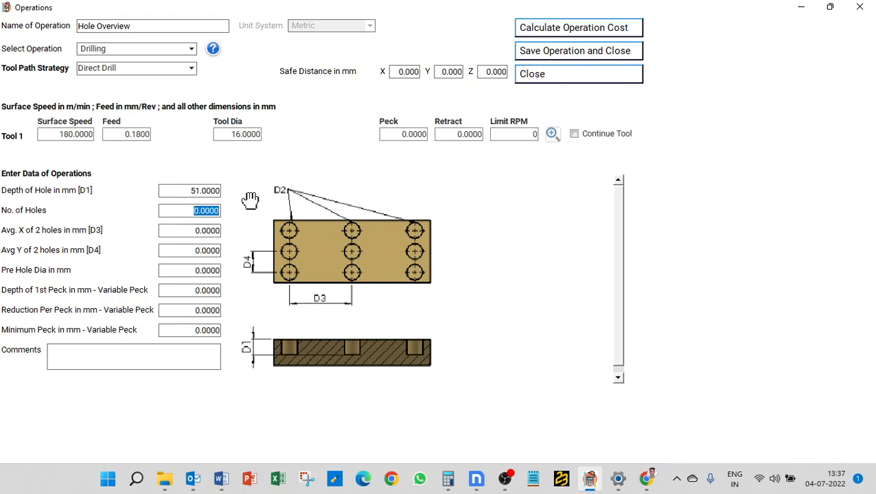
pyautogui.write('1')
pyautogui.press('Tab')
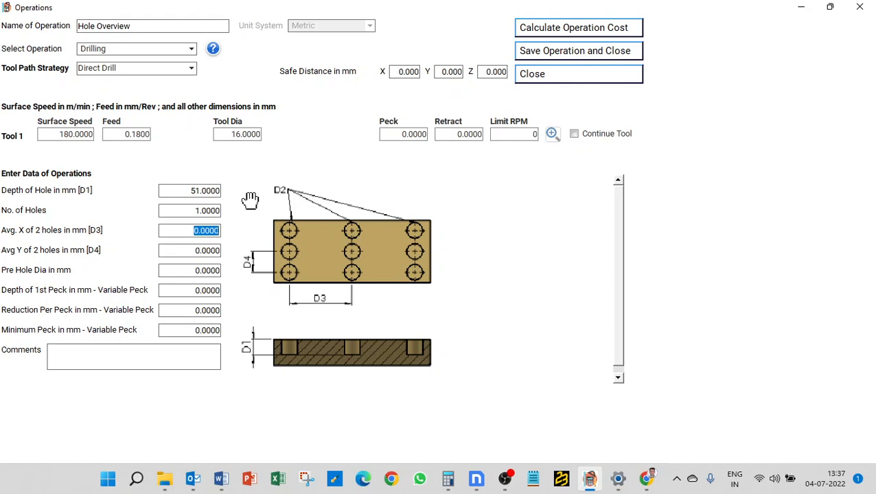
# Set the number of holes to 2 and try to calculate the operation cost without entering an average hole distance
pyautogui.hotkey('shift', 'Tab')
pyautogui.write('2')
pyautogui.press('Tab')
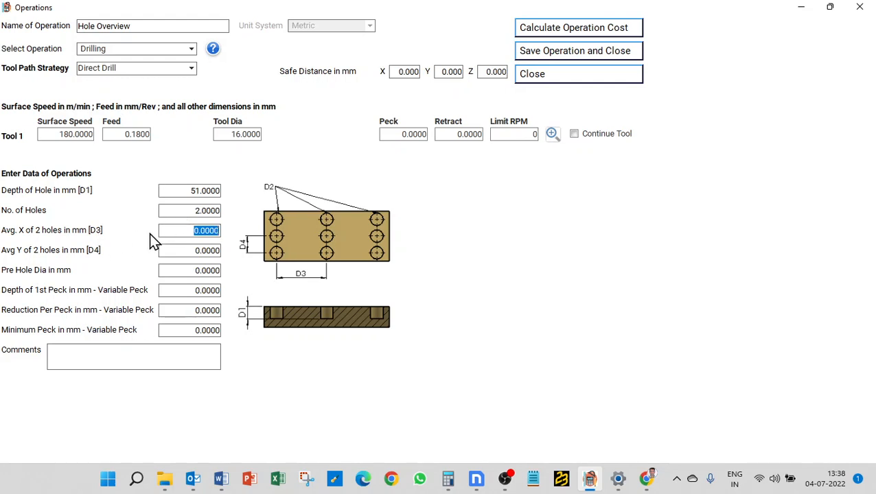
pyautogui.click(560, 32)
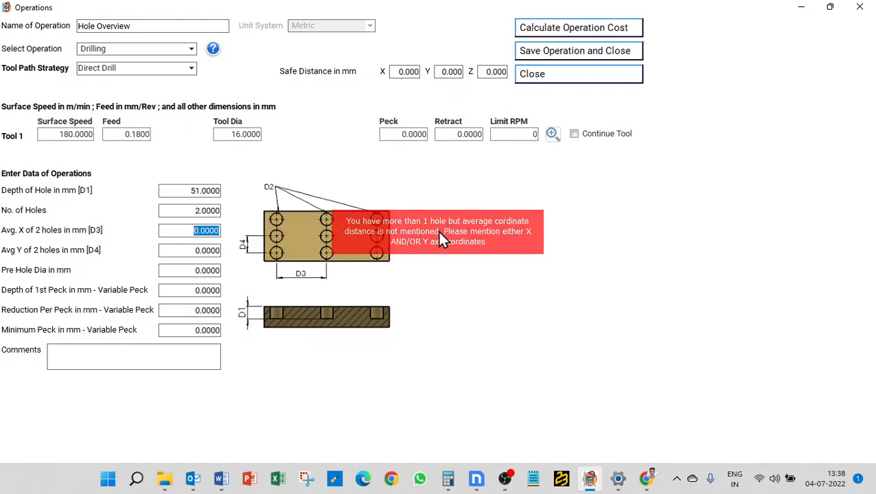
# Set the number of holes back to 1 and calculate the operation cost
pyautogui.click(194, 212)
pyautogui.write('1')
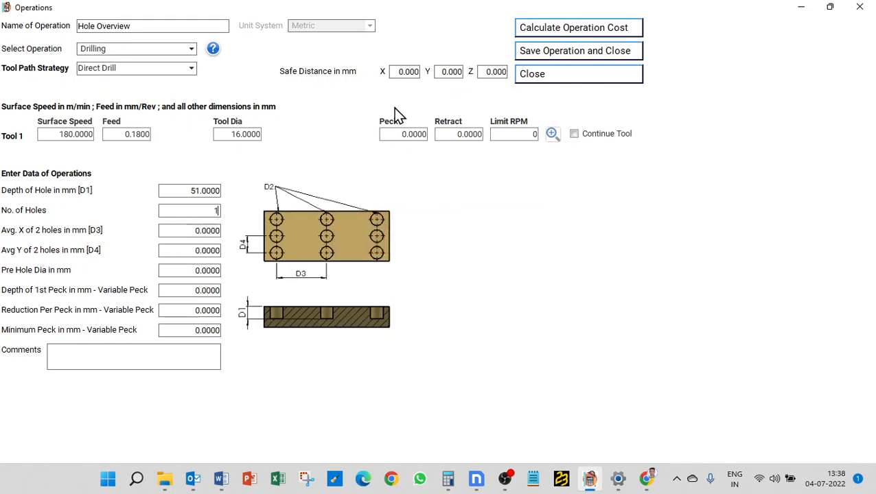
pyautogui.click(564, 35)
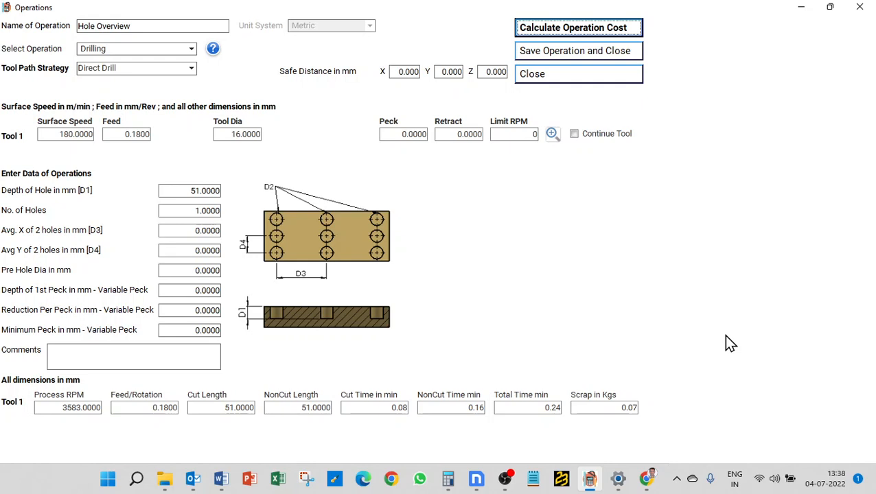
# Change the tool path strategy to G83 Normal Pecking and try to calculate the cost without peck and retract values
pyautogui.click(152, 72)
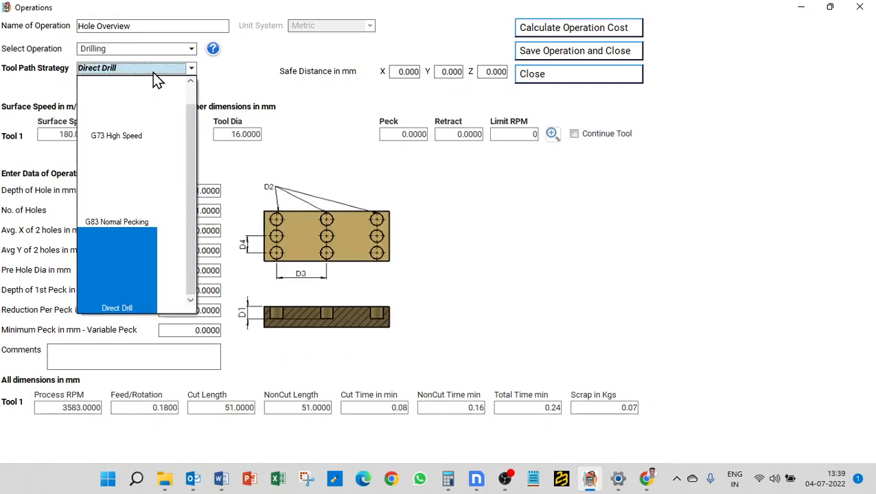
pyautogui.click(137, 175)
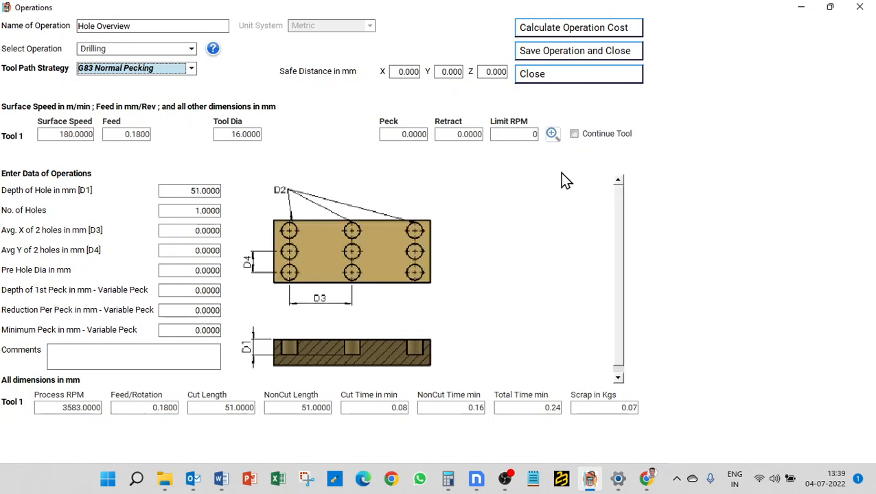
pyautogui.click(397, 136)
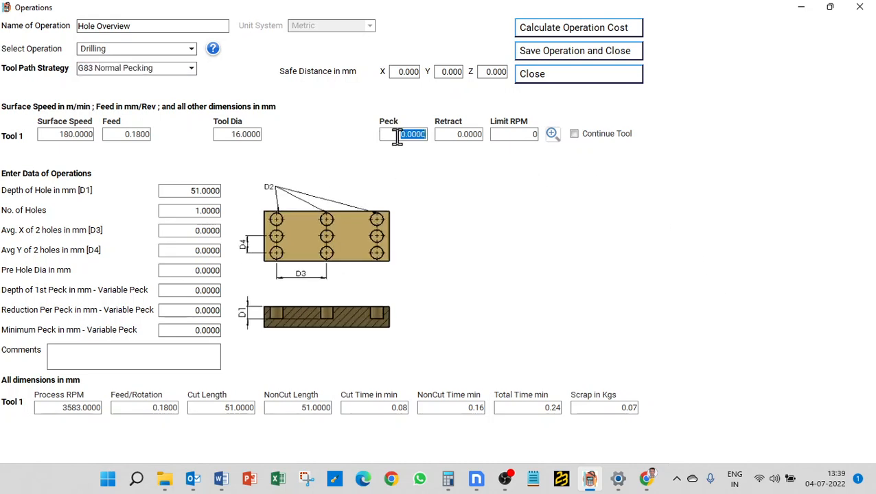
pyautogui.click(454, 134)
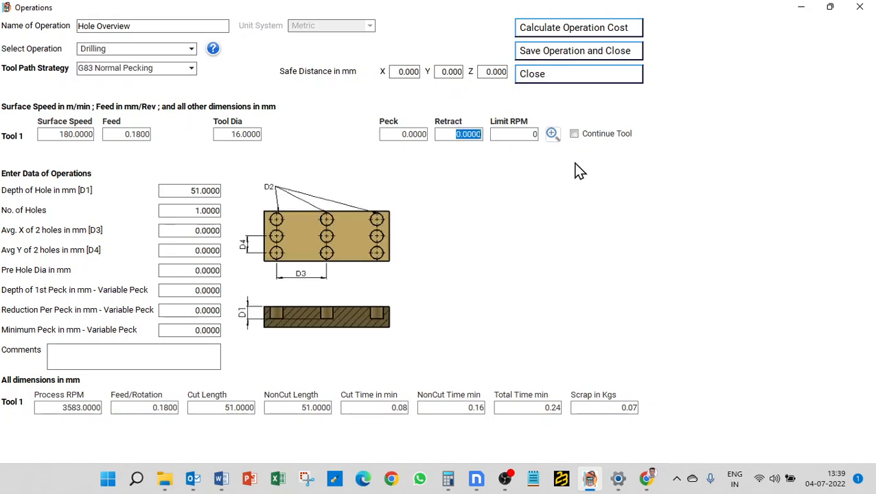
pyautogui.click(590, 31)
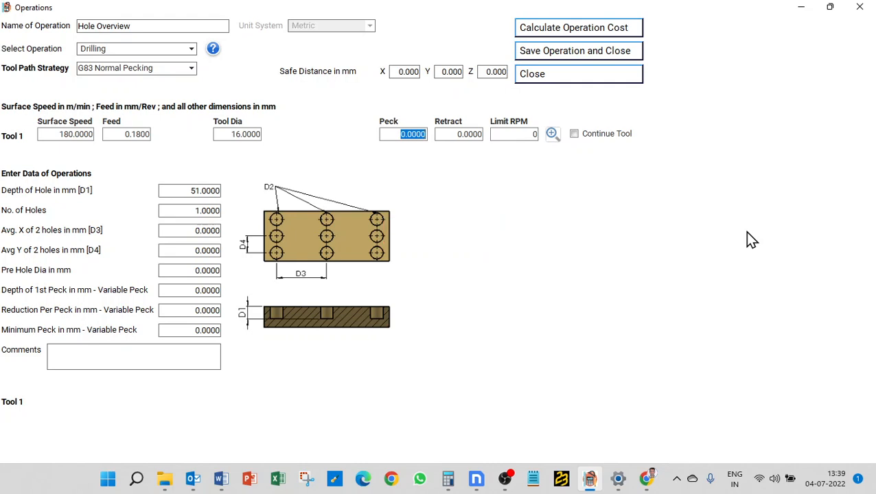
# Enter a peck of 8 mm and a retract of 1 mm for Tool 1, and calculate the operation cost
pyautogui.write('8')
pyautogui.press('Tab')
pyautogui.click(583, 31)
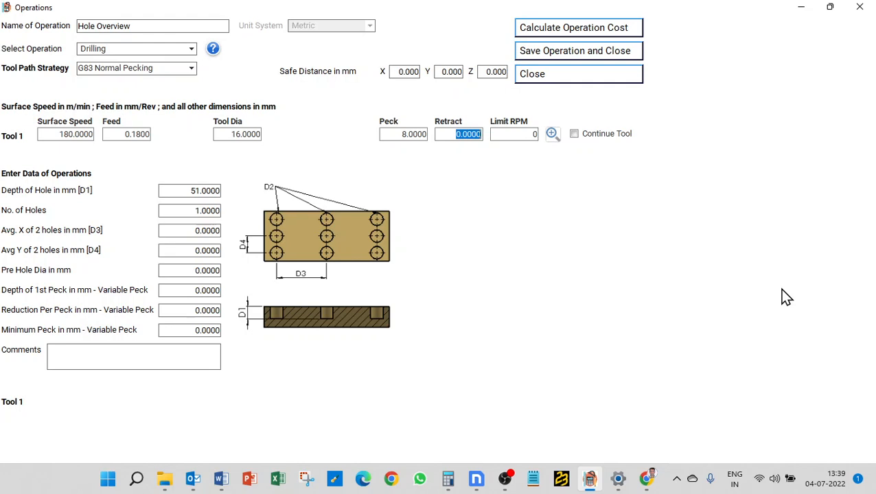
pyautogui.write('1')
pyautogui.click(588, 33)
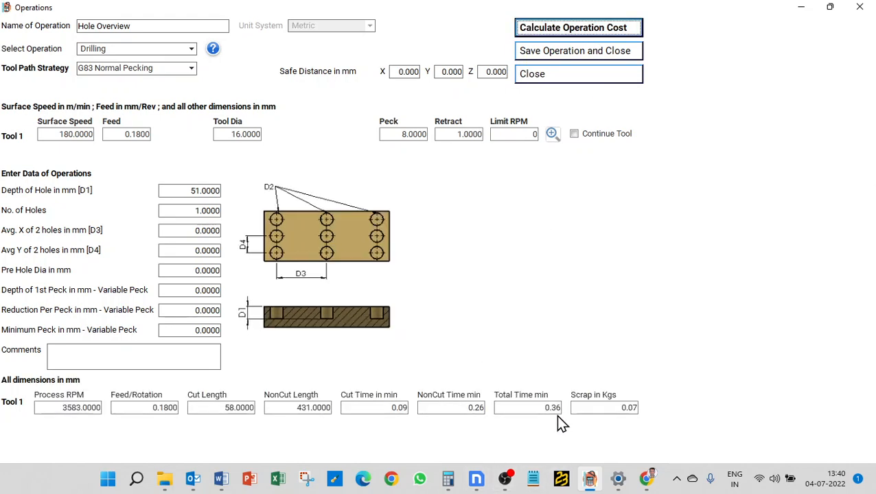
# Switch the tool path strategy to G73 High Speed Pecking and recalculate the operation cost
pyautogui.click(134, 69)
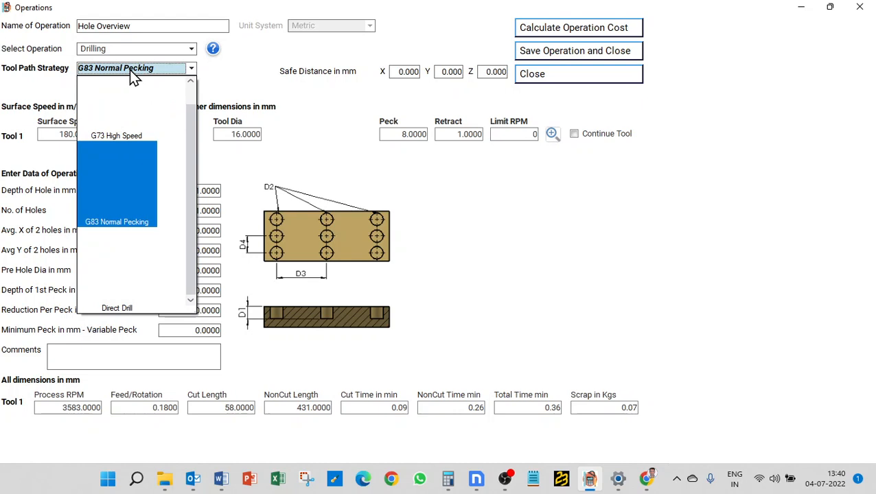
pyautogui.click(117, 111)
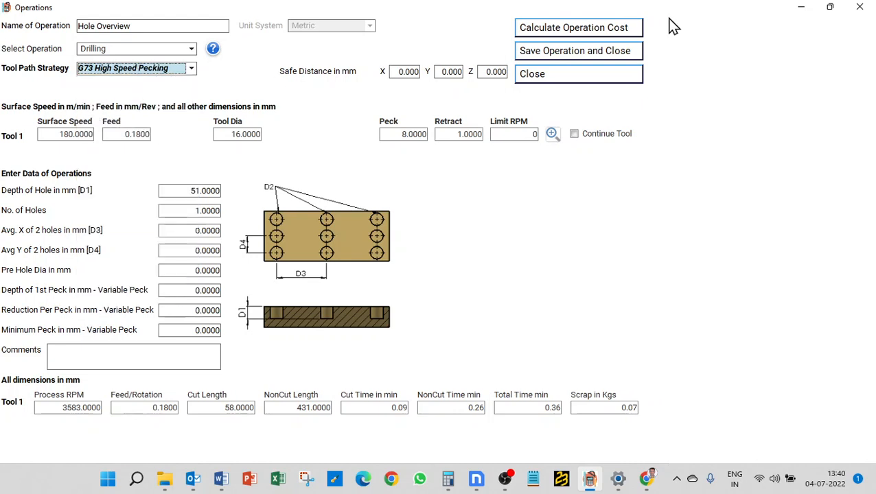
pyautogui.click(592, 31)
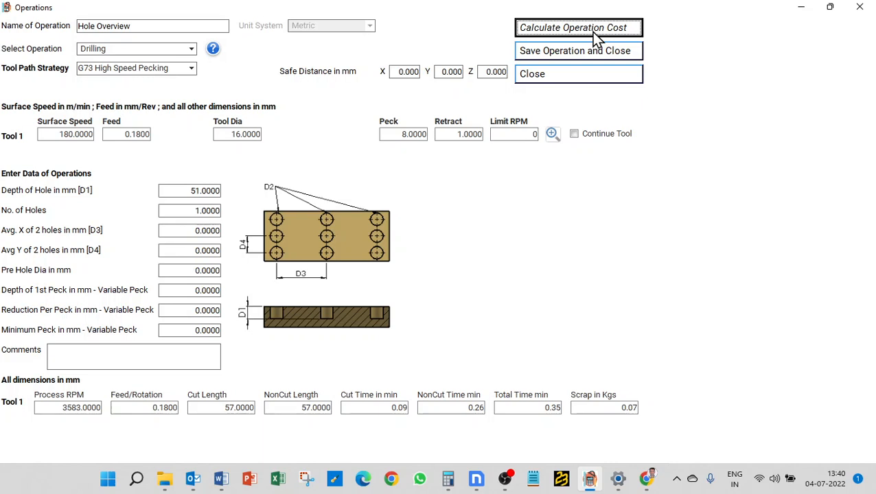
# Return the tool path strategy to G83 Normal Pecking and recalculate the operation cost
pyautogui.click(172, 69)
pyautogui.click(139, 230)
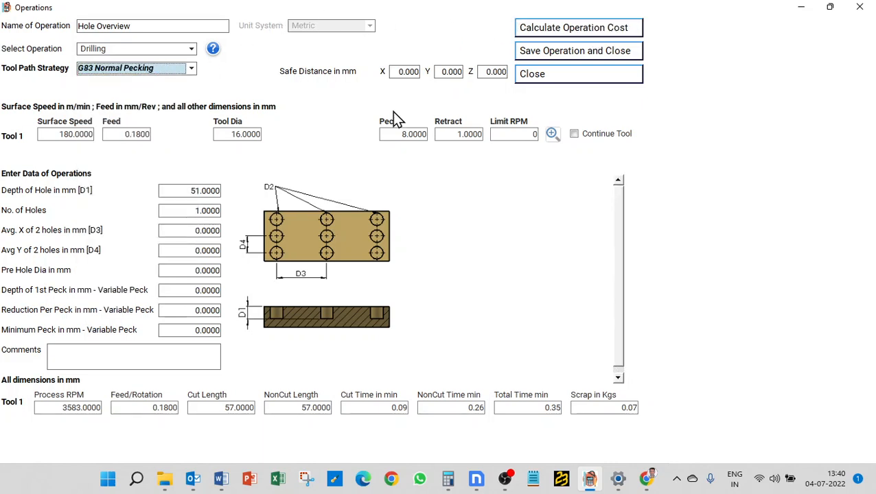
pyautogui.click(567, 29)
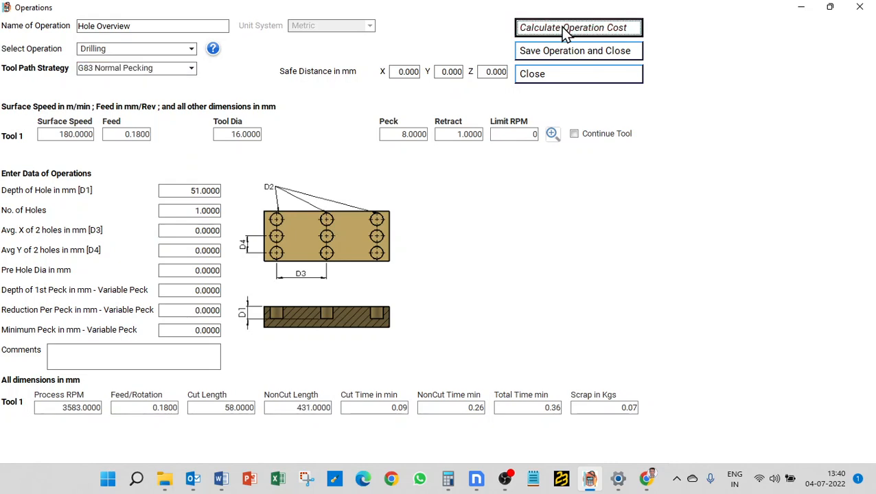
# Change the tool path strategy to Direct Drill, enter a 32 mm first peck, 16 mm reduction and 16 mm minimum peck, and calculate the cost
pyautogui.click(163, 68)
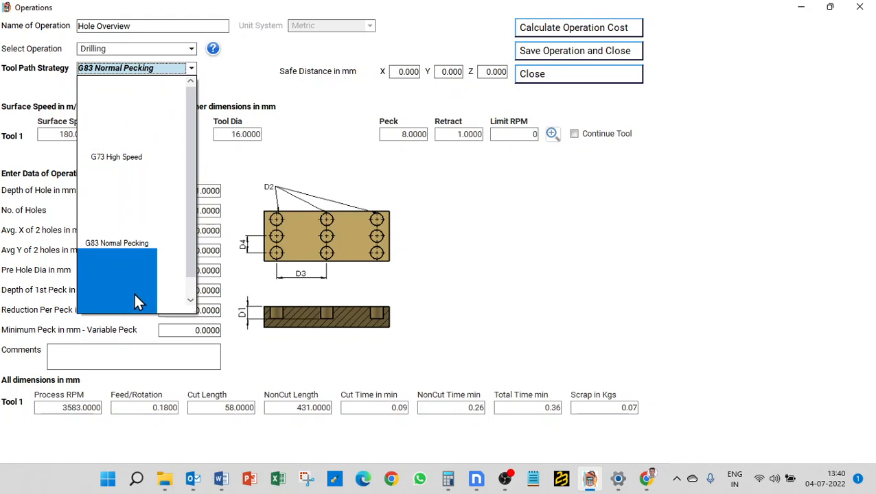
pyautogui.click(136, 303)
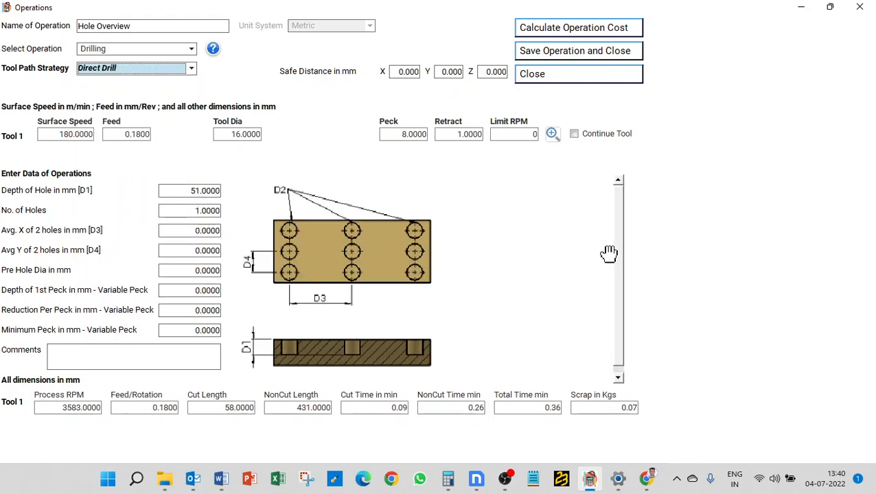
pyautogui.click(192, 292)
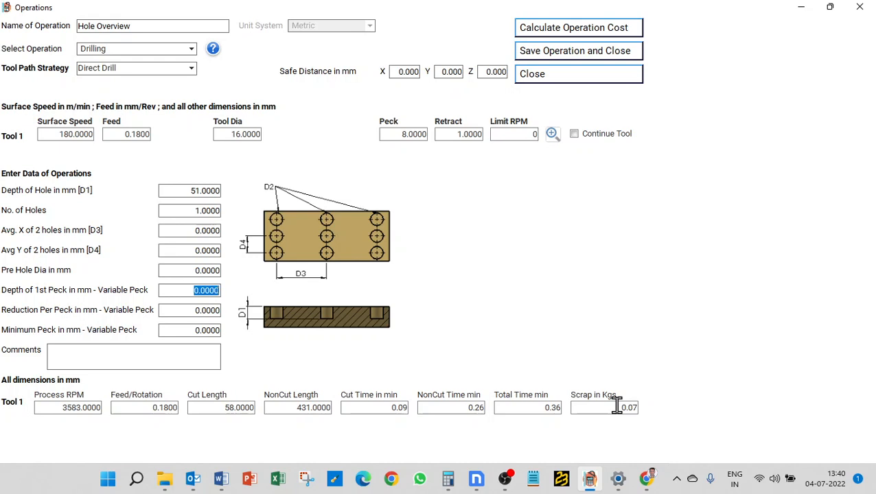
pyautogui.write('32')
pyautogui.click(195, 310)
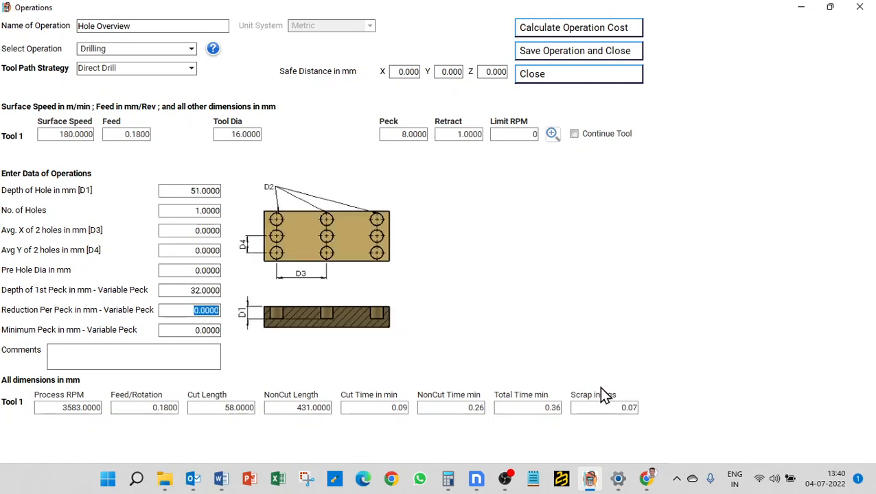
pyautogui.write('16')
pyautogui.click(199, 331)
pyautogui.write('16')
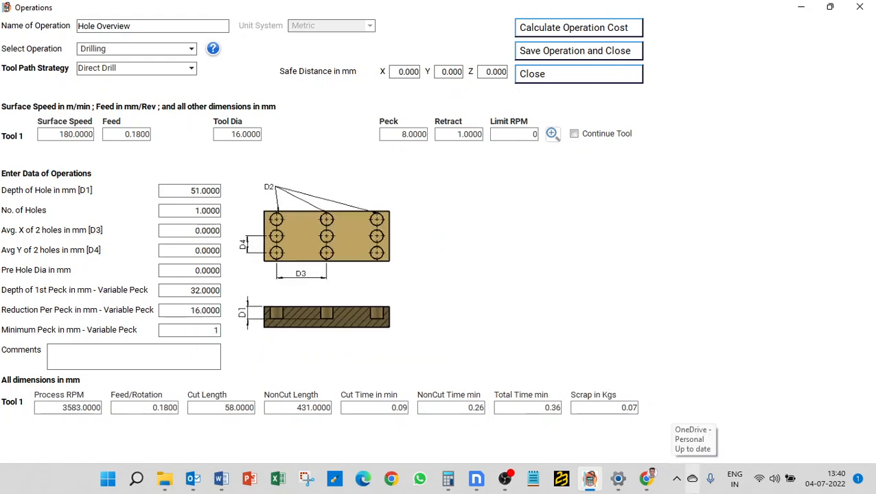
pyautogui.click(552, 28)
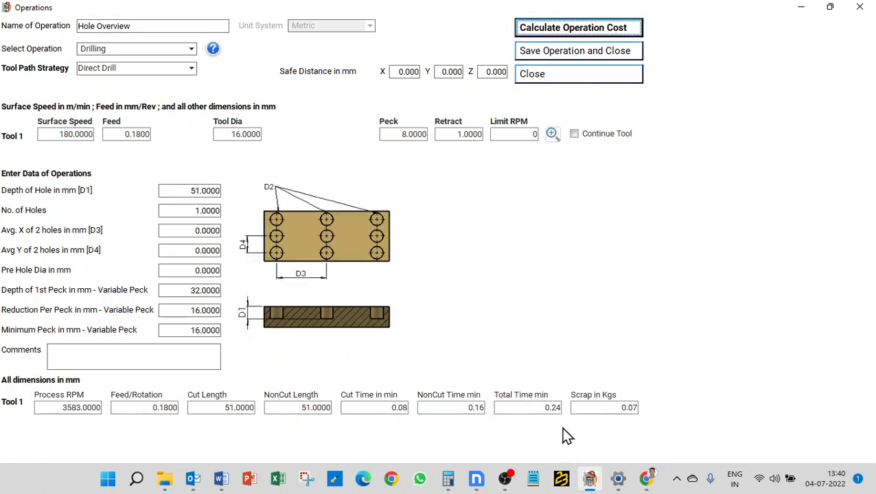
# Switch the tool path strategy to G83 Normal Pecking and recalculate the operation cost with the variable peck values
pyautogui.click(148, 68)
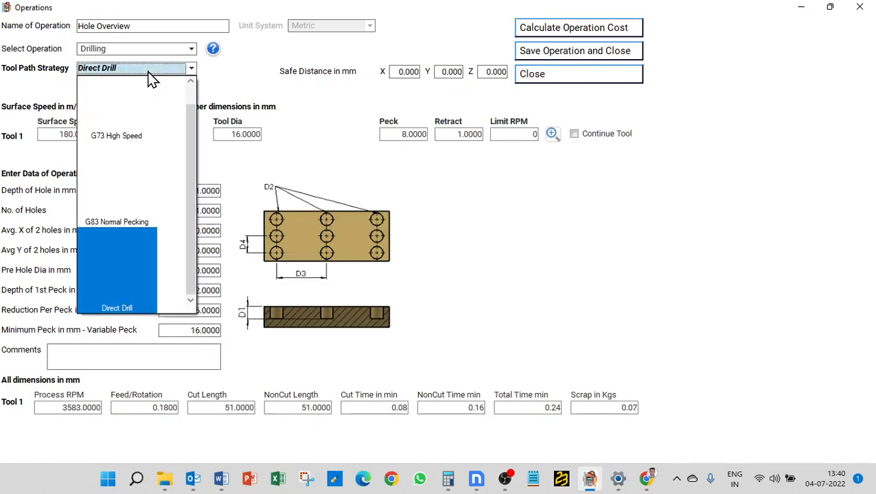
pyautogui.click(118, 200)
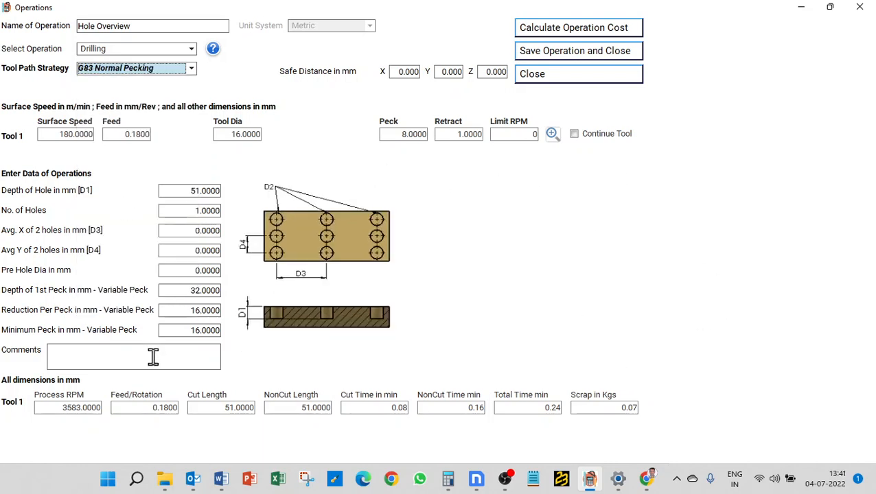
pyautogui.click(598, 33)
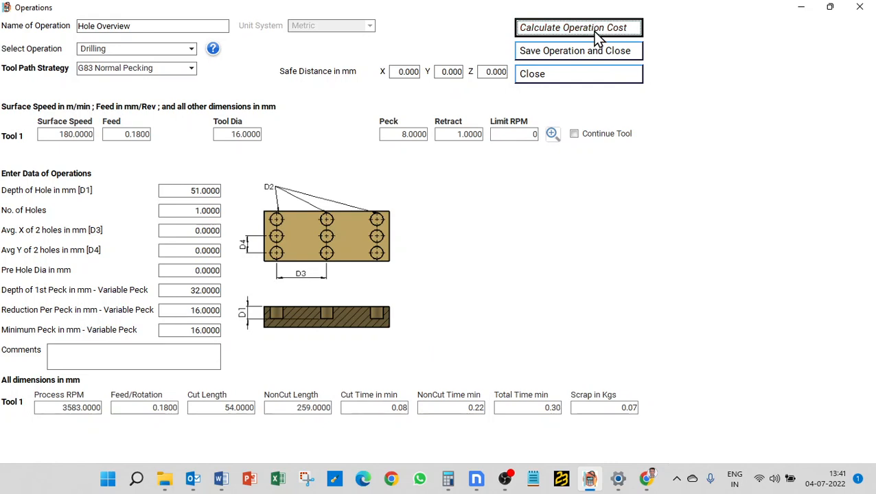
# Reset the first peck depth, reduction per peck and minimum peck to 0 under G83 Normal Pecking, and recalculate the operation cost
pyautogui.click(120, 70)
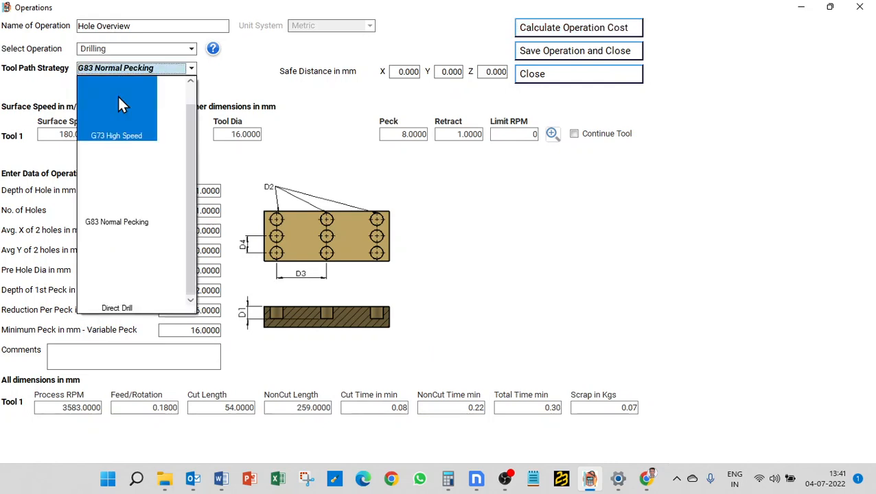
pyautogui.click(107, 199)
pyautogui.click(183, 294)
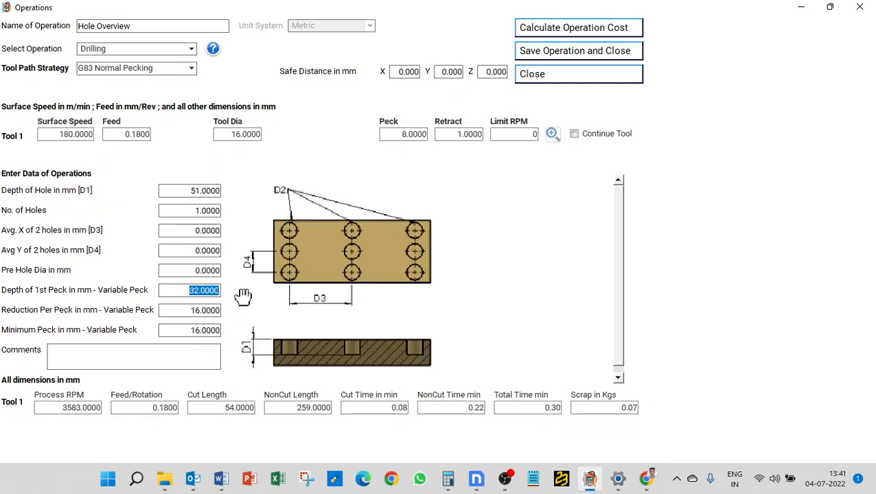
pyautogui.write('0')
pyautogui.click(183, 314)
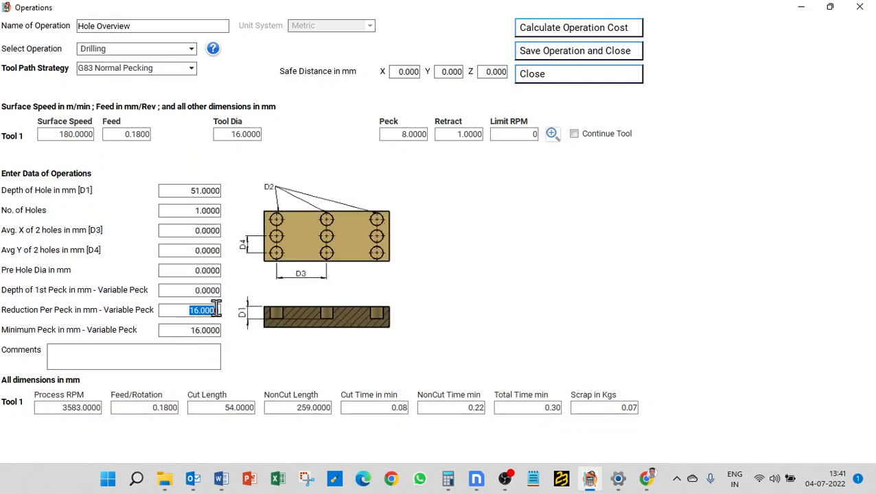
pyautogui.write('0')
pyautogui.click(192, 330)
pyautogui.press('BackSpace')
pyautogui.click(546, 29)
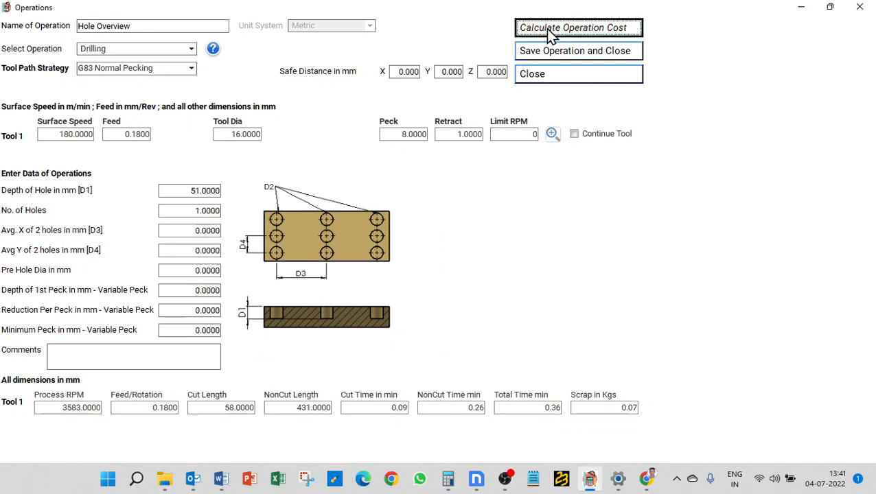
# Switch the tool path strategy to G73 High Speed Pecking and recalculate the operation cost without variable peck values
pyautogui.click(153, 71)
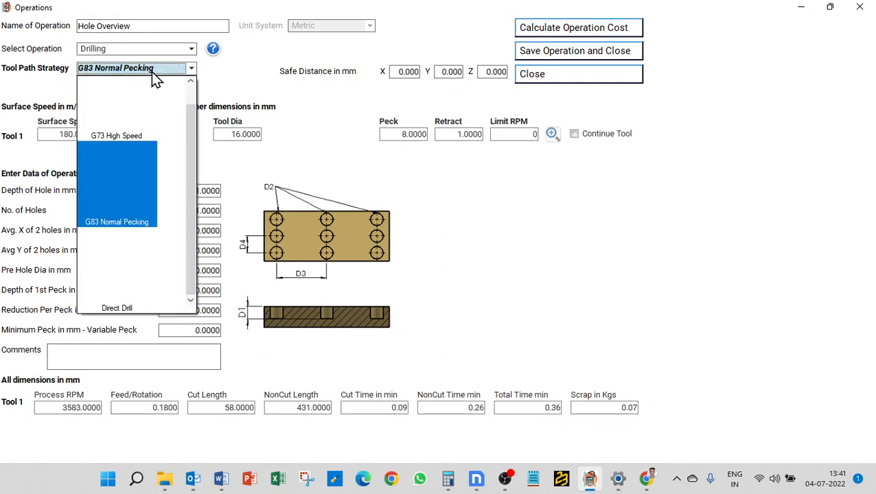
pyautogui.click(134, 133)
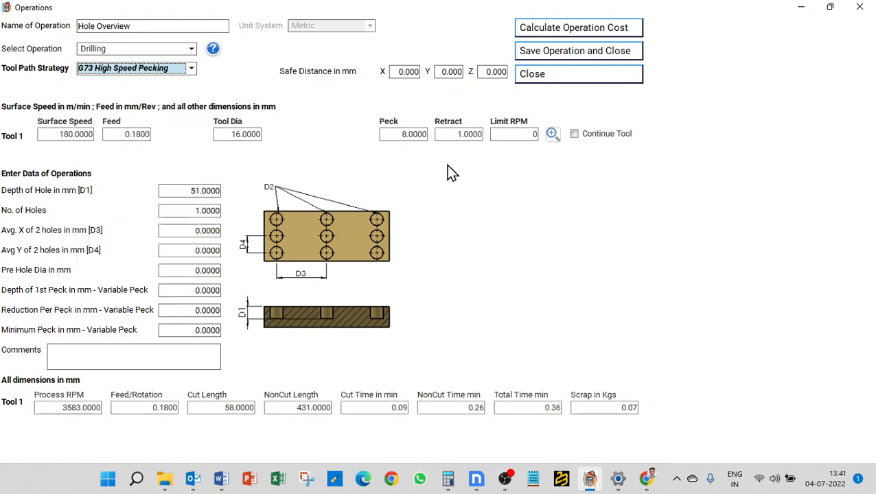
pyautogui.moveTo(595, 281)
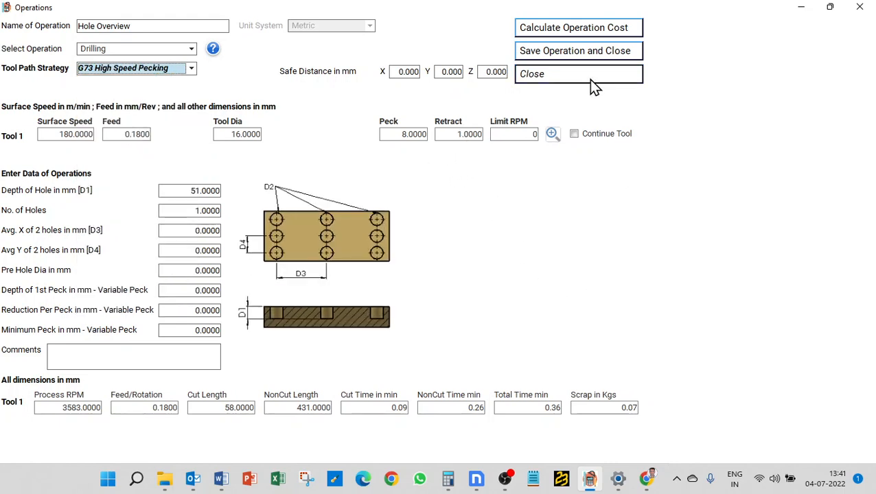
pyautogui.click(563, 31)
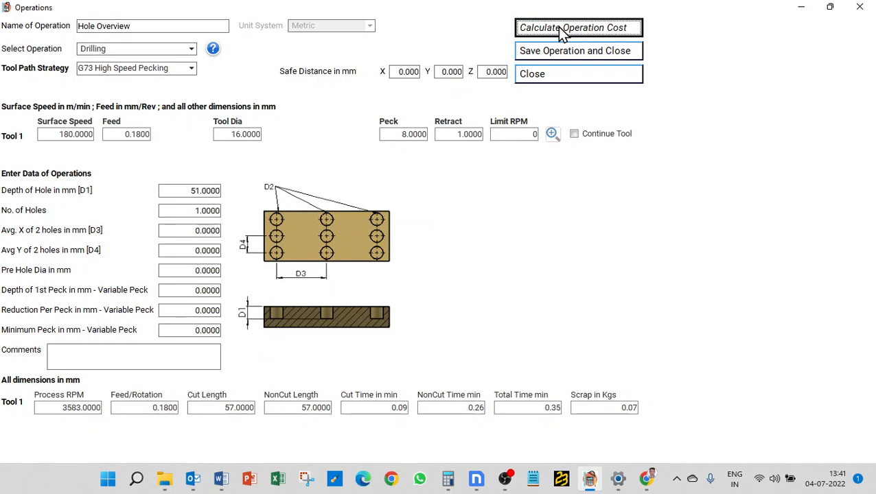
# Switch the tool path strategy to Direct Drill and recalculate the operation cost without variable peck values
pyautogui.click(144, 68)
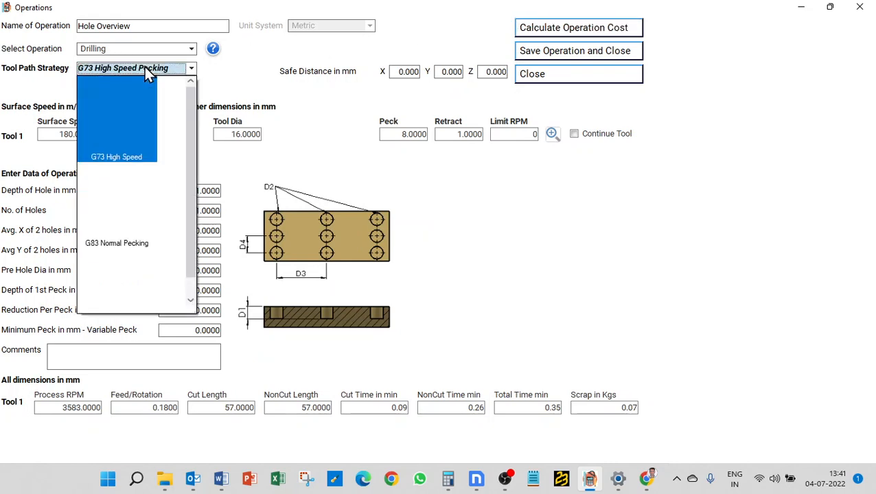
pyautogui.click(117, 260)
pyautogui.click(564, 29)
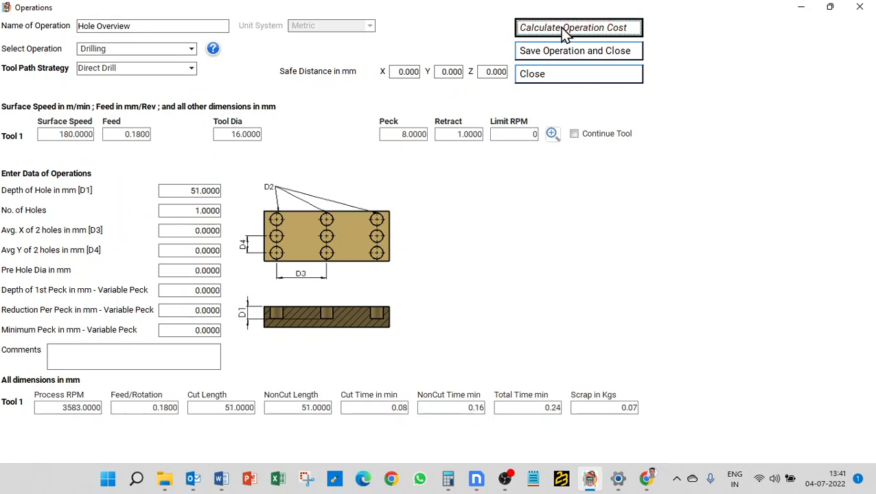
# Return the tool path strategy to G83 Normal Pecking and recalculate the operation cost without variable peck values
pyautogui.click(151, 65)
pyautogui.click(133, 195)
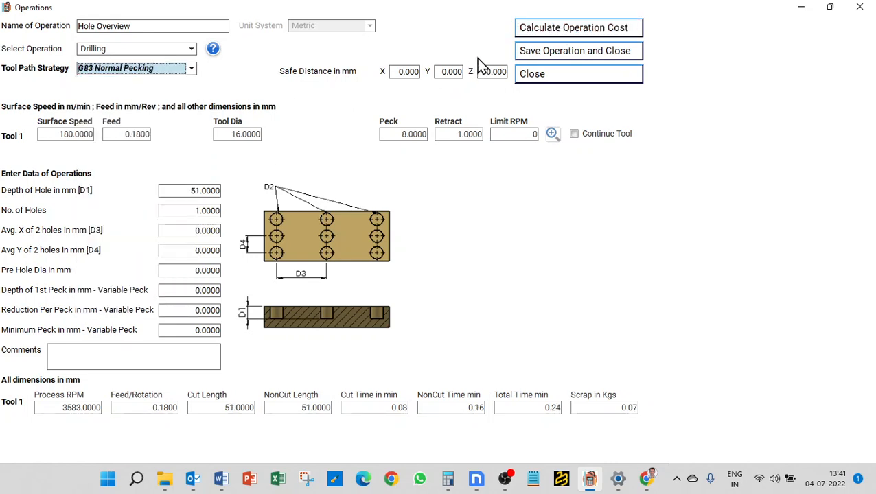
pyautogui.click(551, 33)
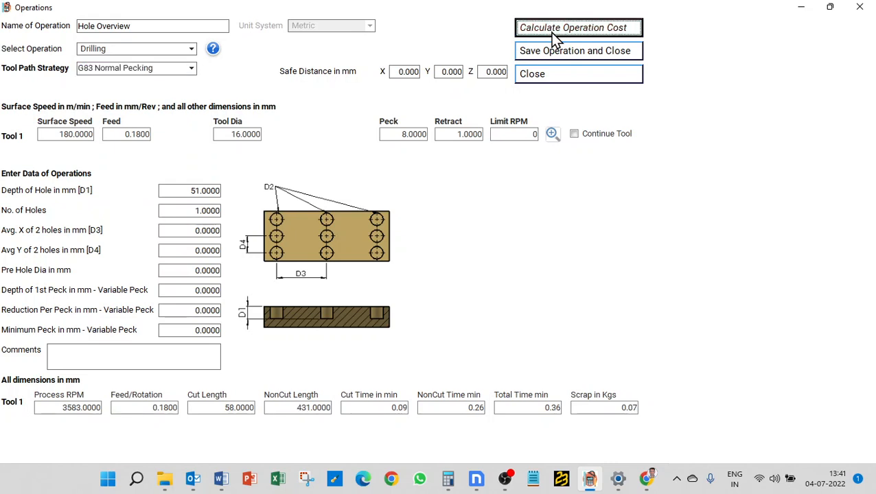
# Keep G83 Normal Pecking, enter a 32 mm first peck, 16 mm reduction per peck and 16 mm minimum peck, and recalculate the cost
pyautogui.click(147, 69)
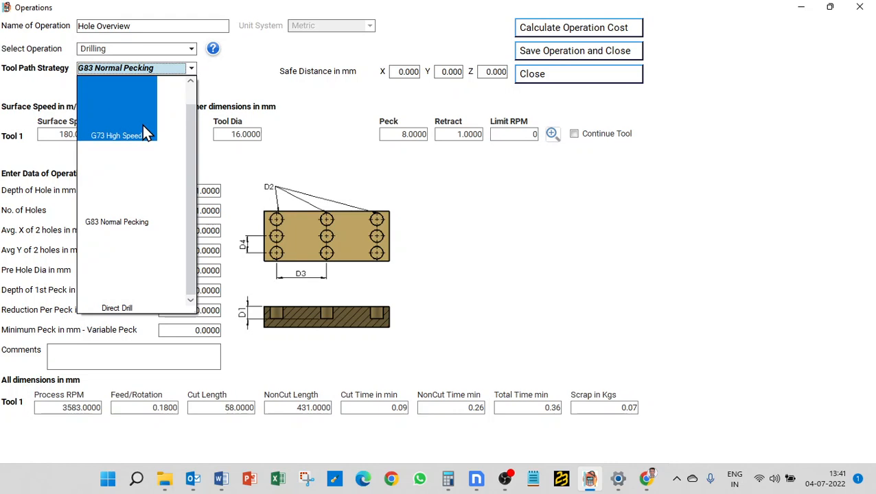
pyautogui.click(129, 176)
pyautogui.click(188, 290)
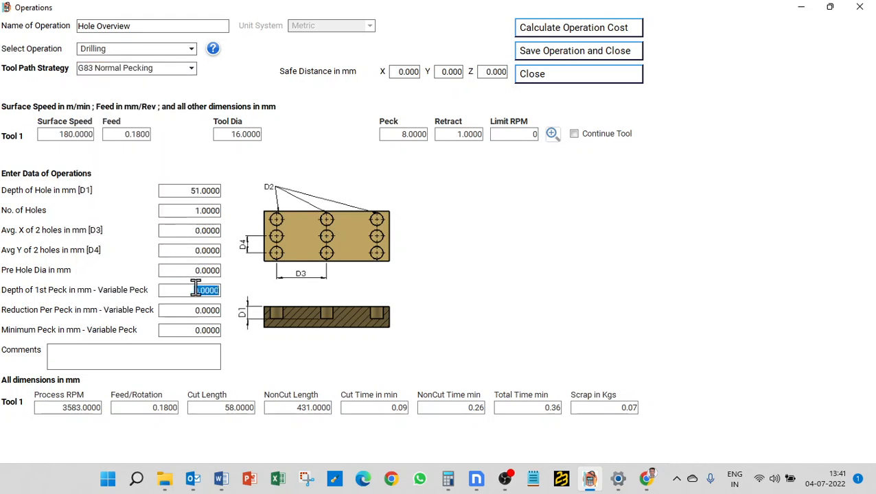
pyautogui.write('32')
pyautogui.press('Tab')
pyautogui.write('16')
pyautogui.press('Tab')
pyautogui.write('6')
pyautogui.press('BackSpace')
pyautogui.write('16')
pyautogui.press('Tab')
pyautogui.click(580, 35)
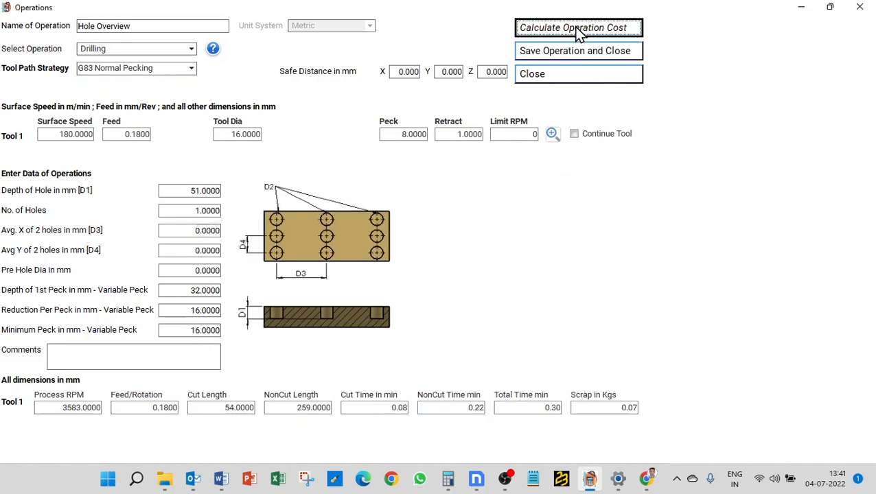
# Switch the tool path strategy to G73 High Speed Pecking and recalculate the operation cost with the variable peck values
pyautogui.click(138, 68)
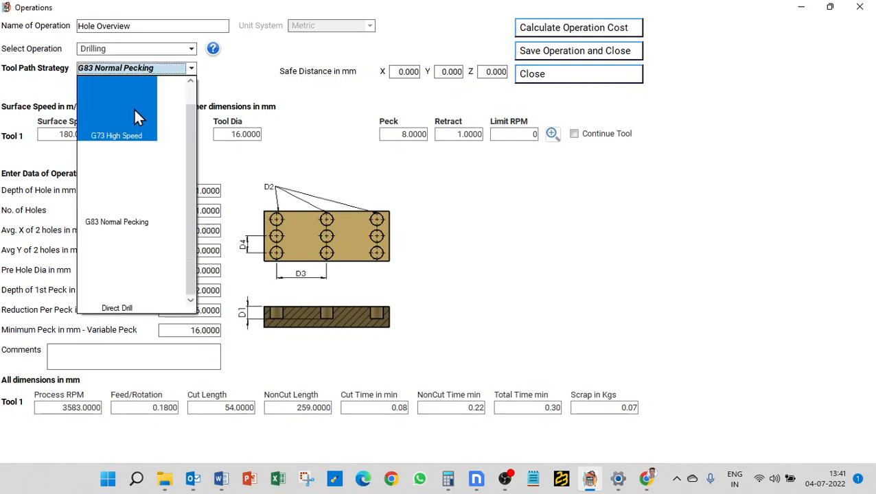
pyautogui.click(134, 110)
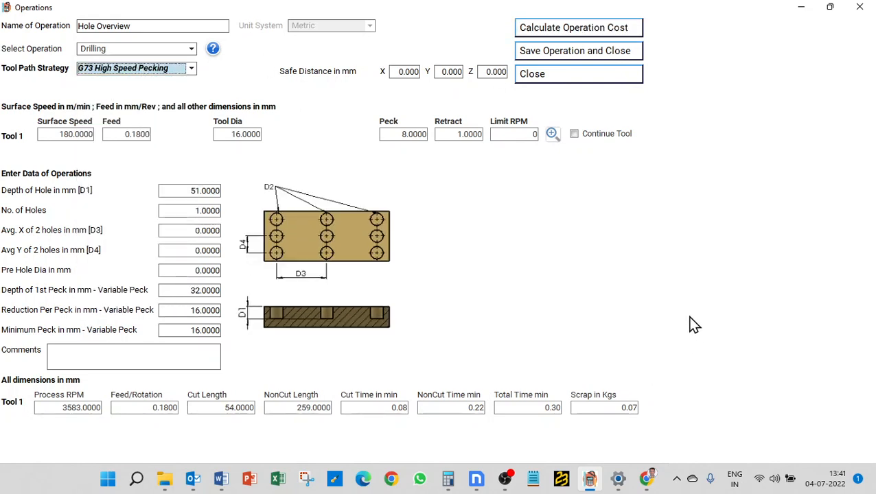
pyautogui.click(593, 35)
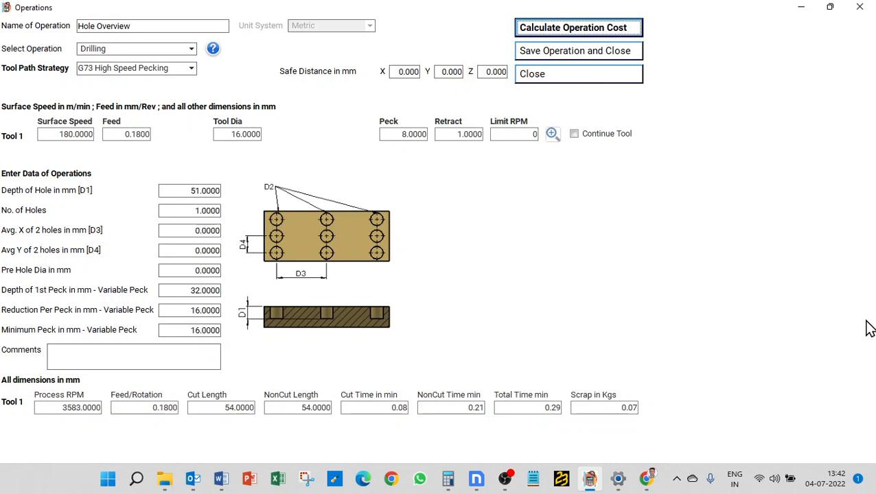
# Change the tool path strategy to Direct Drill with a Z safe distance of 0 mm and recalculate the operation cost
pyautogui.click(494, 71)
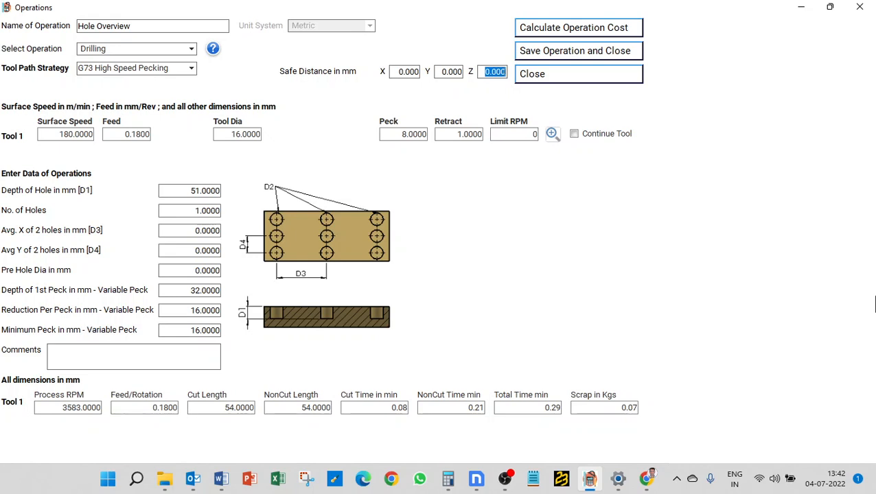
pyautogui.click(158, 68)
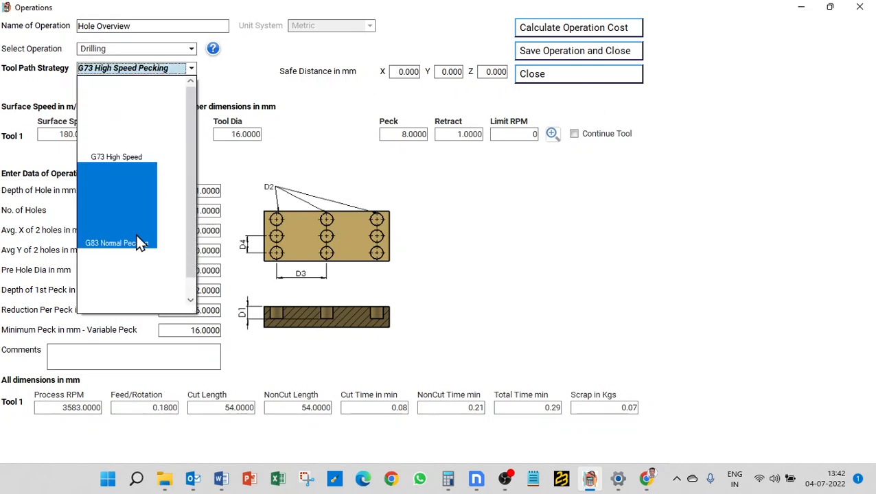
pyautogui.click(132, 275)
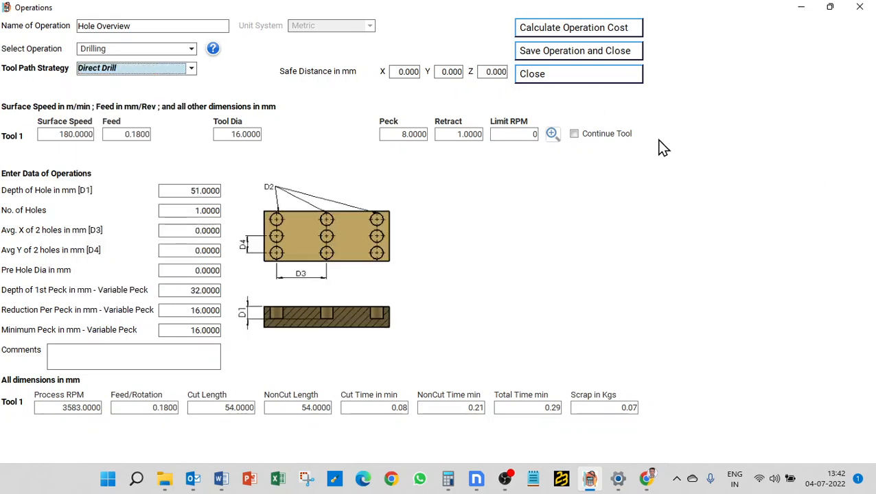
pyautogui.click(492, 72)
pyautogui.write('1')
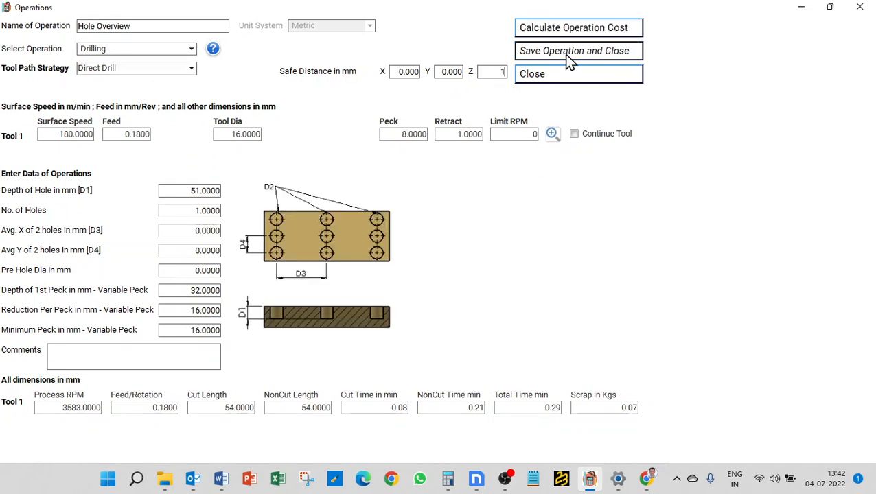
pyautogui.press('BackSpace')
pyautogui.write('0')
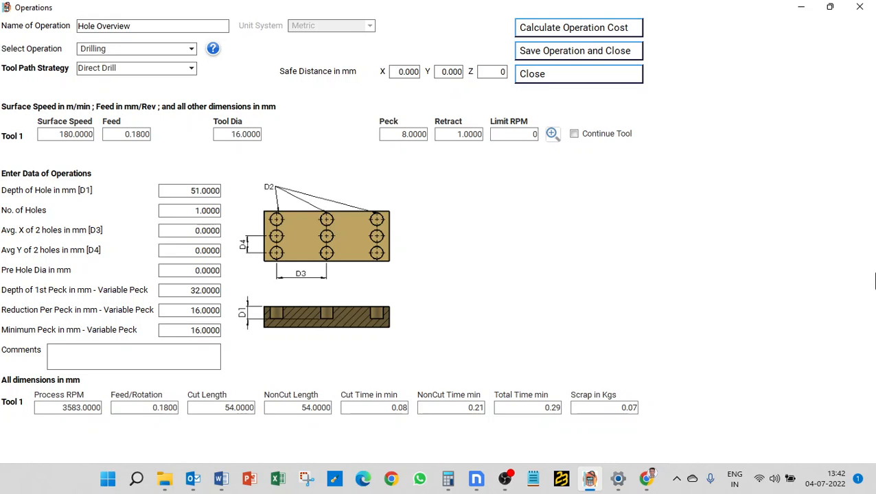
pyautogui.click(594, 33)
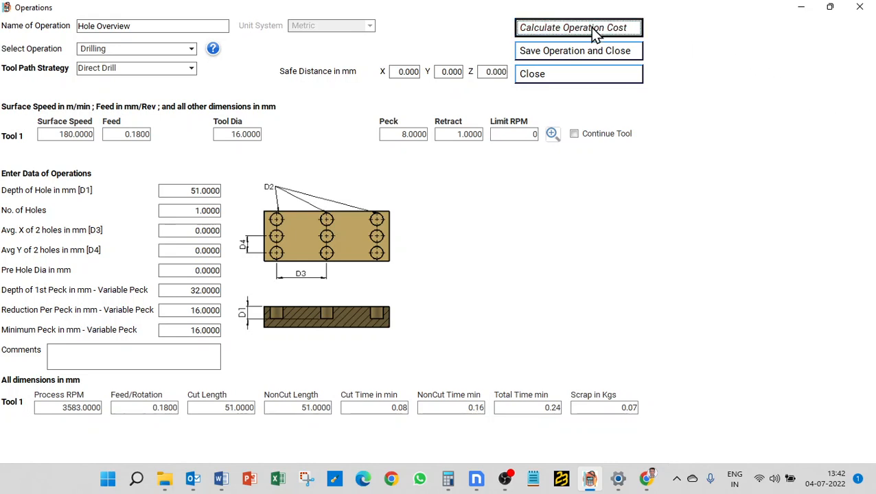
# Set the Z safe distance to 1 mm for Direct Drill and recalculate the operation cost
pyautogui.doubleClick(489, 70)
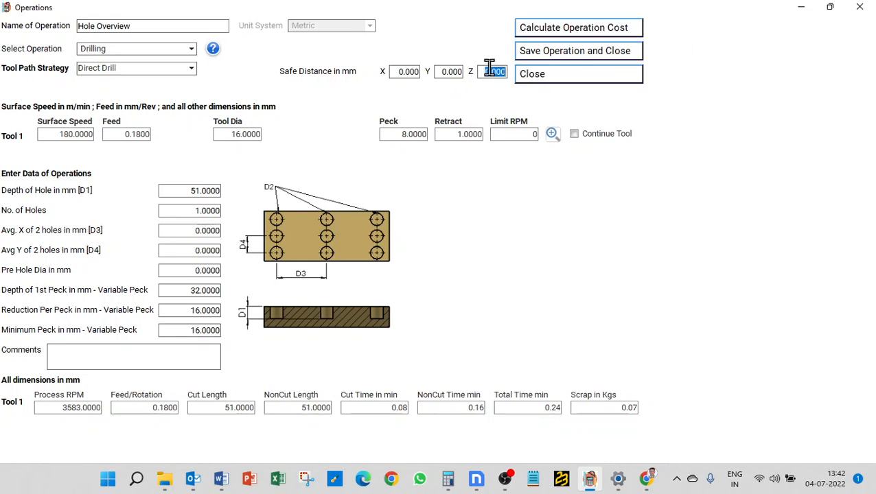
pyautogui.write('1')
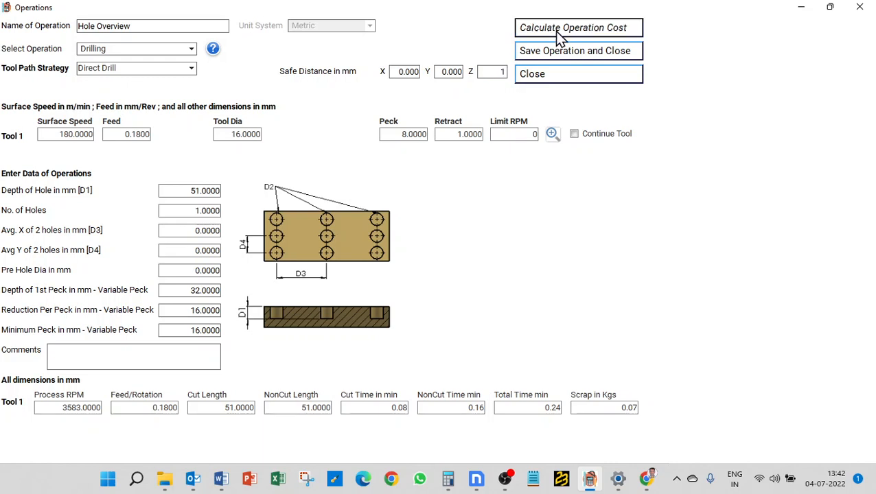
pyautogui.click(560, 34)
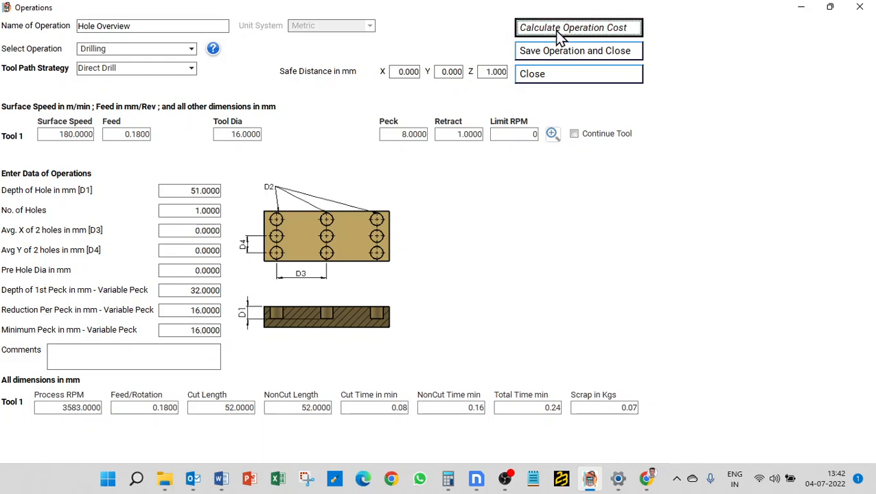
# Change the tool path strategy to G83 Normal Pecking, clear the three variable peck values and recalculate the operation cost
pyautogui.click(155, 68)
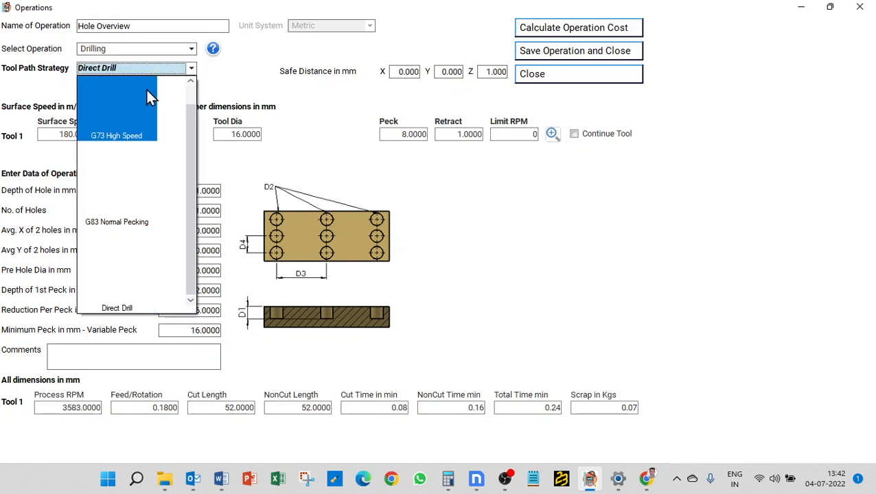
pyautogui.click(129, 180)
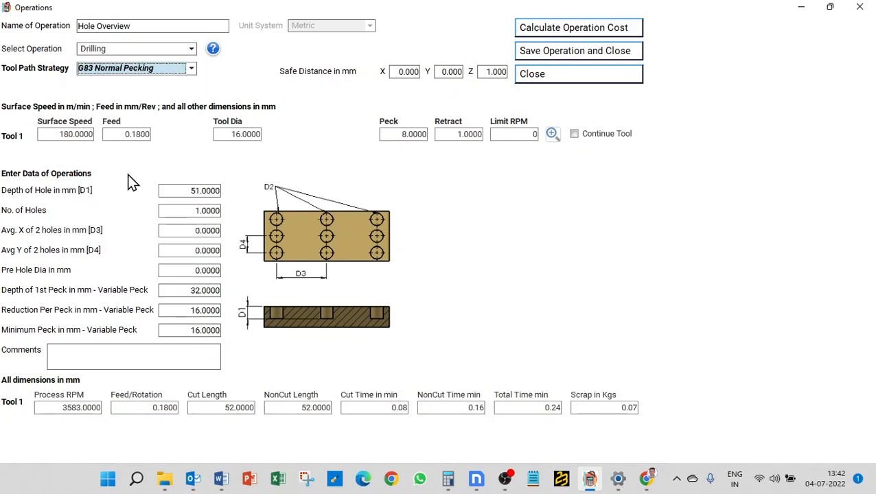
pyautogui.click(202, 291)
pyautogui.press('Delete')
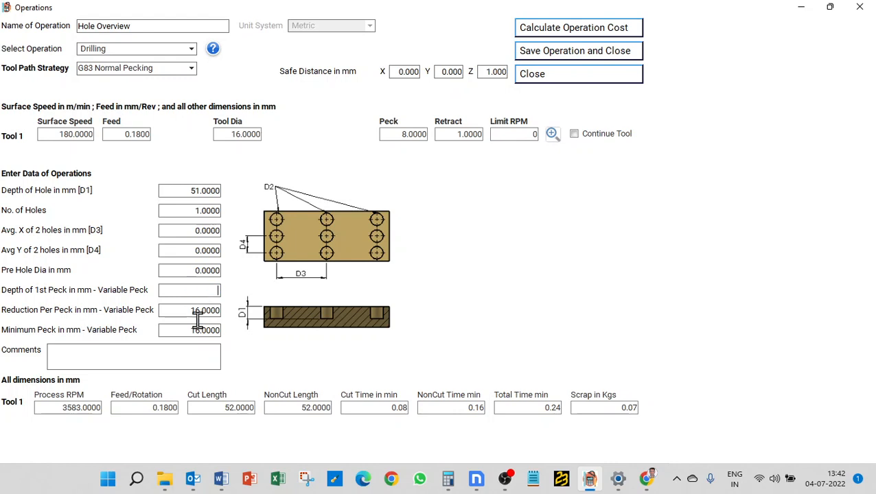
pyautogui.click(204, 310)
pyautogui.press('Delete')
pyautogui.click(204, 329)
pyautogui.press('Delete')
pyautogui.click(548, 28)
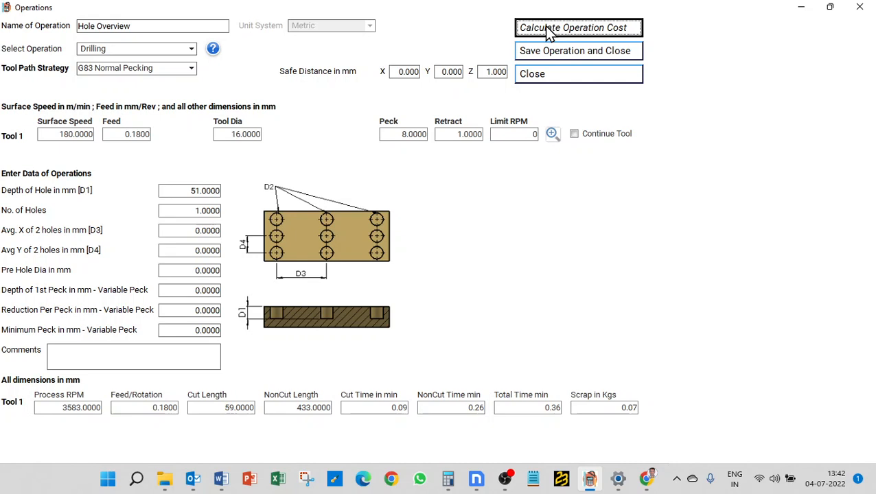
# Set the Z safe distance back to 0 mm for G83 Normal Pecking and recalculate the operation cost
pyautogui.click(496, 72)
pyautogui.write('0')
pyautogui.click(585, 34)
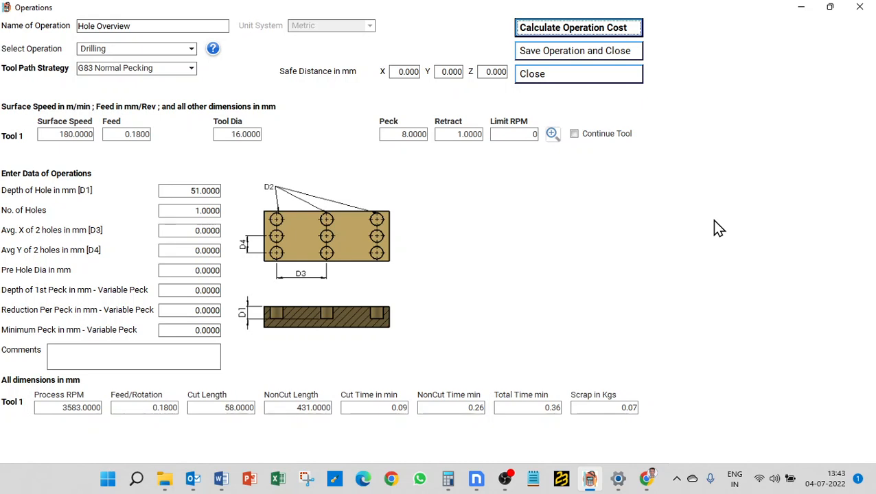
# Select G73 High Speed Pecking as the tool path strategy and review the other drilling strategies on offer
pyautogui.click(173, 69)
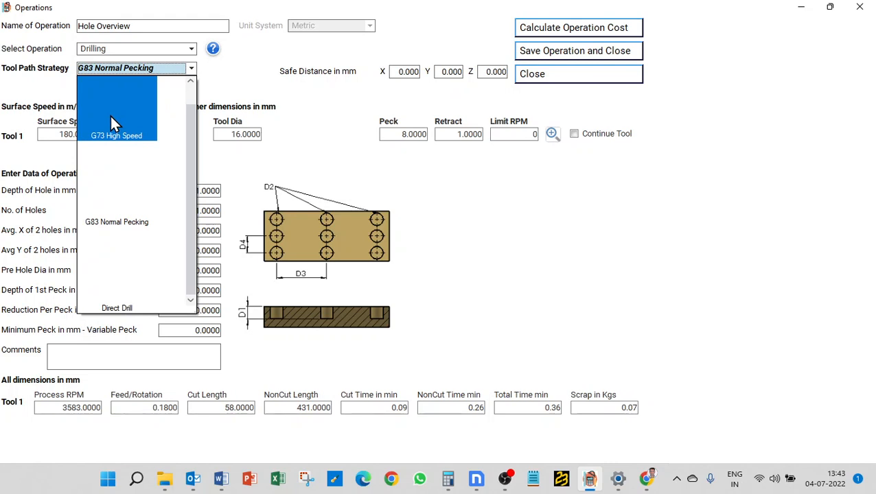
pyautogui.click(110, 113)
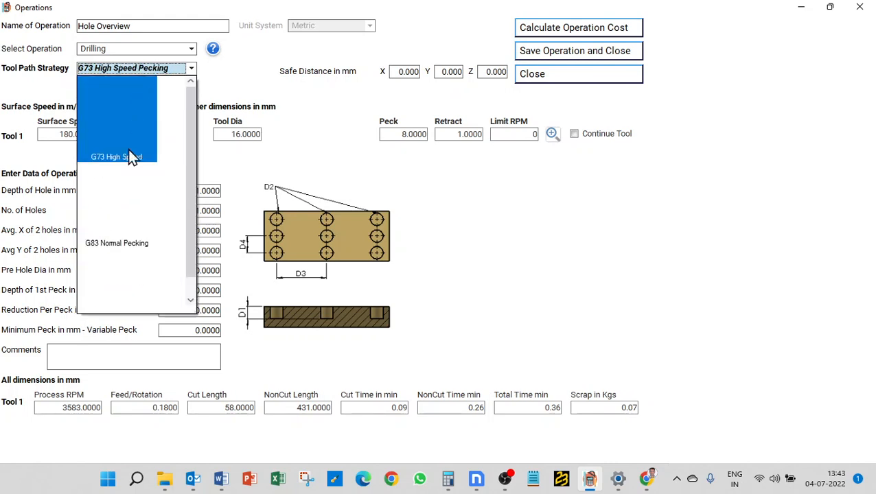
pyautogui.scroll(-1, 117, 272)
pyautogui.scroll(1, 115, 270)
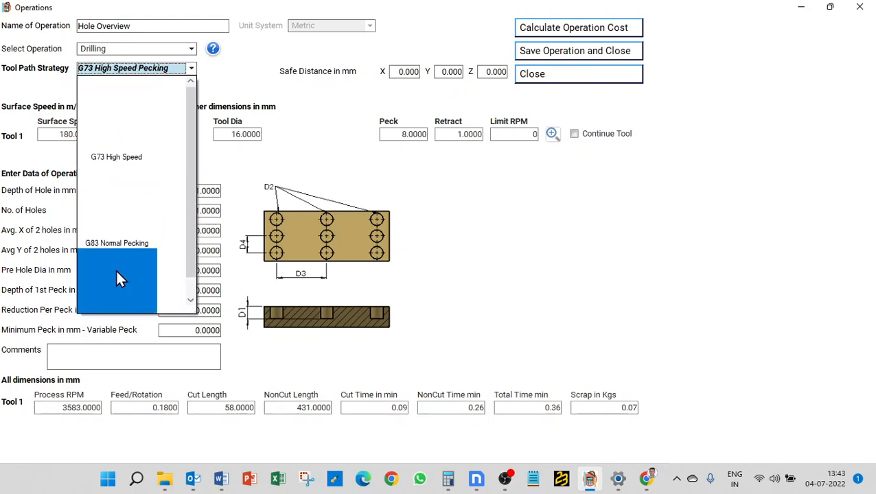
pyautogui.click(710, 210)
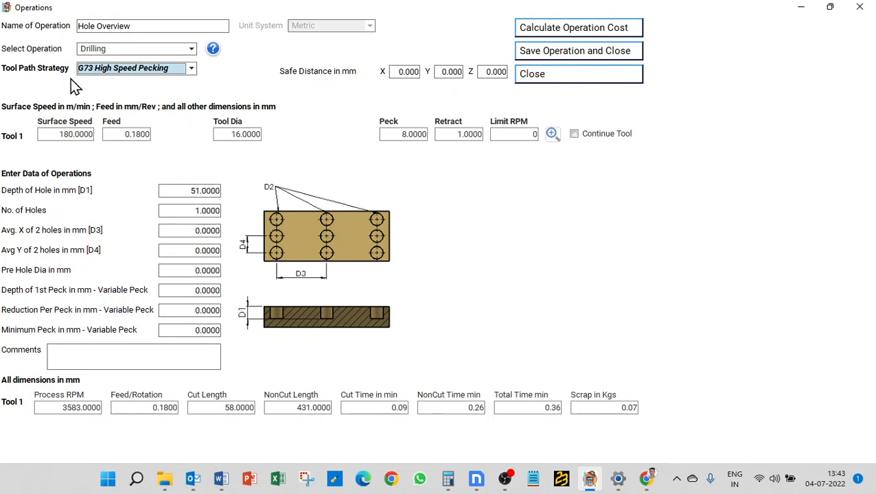
# Switch the operation type to Boring and to Reaming to examine the input fields of each
pyautogui.click(157, 49)
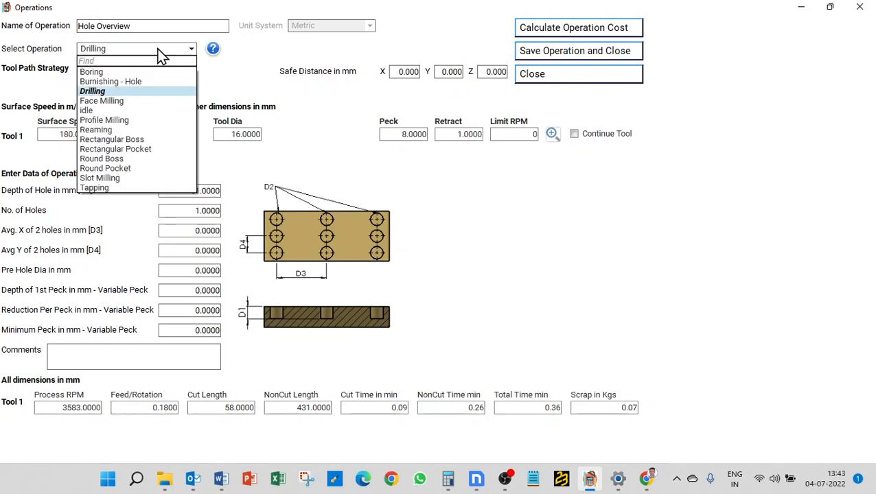
pyautogui.click(142, 73)
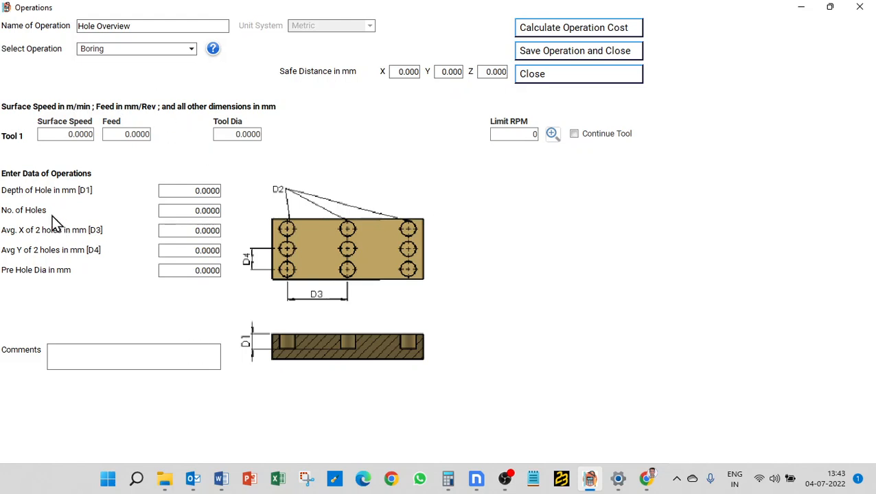
pyautogui.click(182, 211)
pyautogui.click(171, 47)
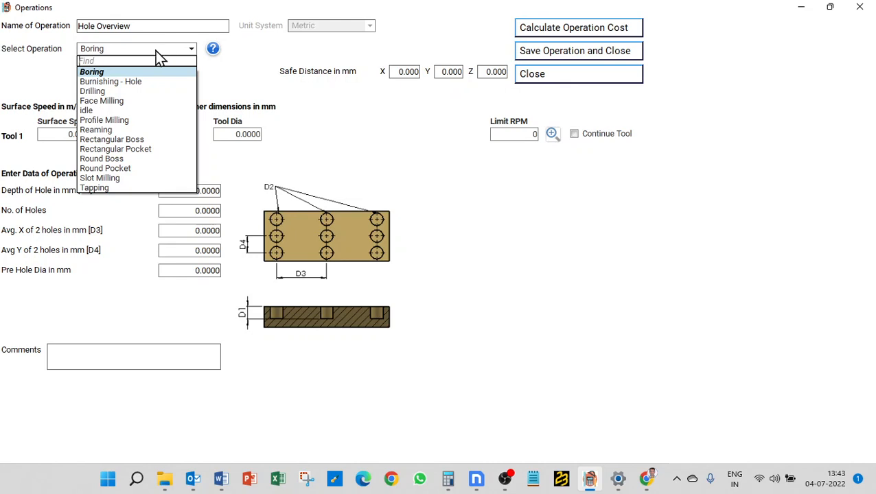
pyautogui.click(135, 129)
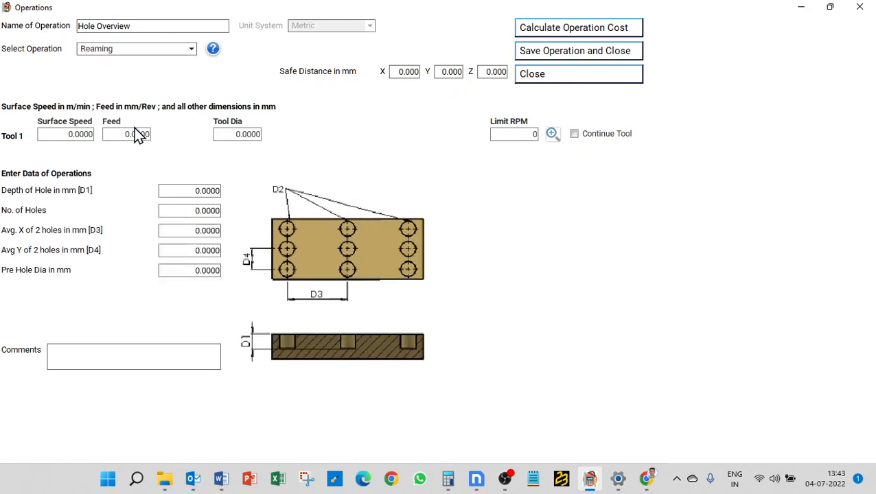
# Change the operation type to Tapping and choose Direct Tap G32 as its tool path strategy after trying Peck Tap G84
pyautogui.click(133, 53)
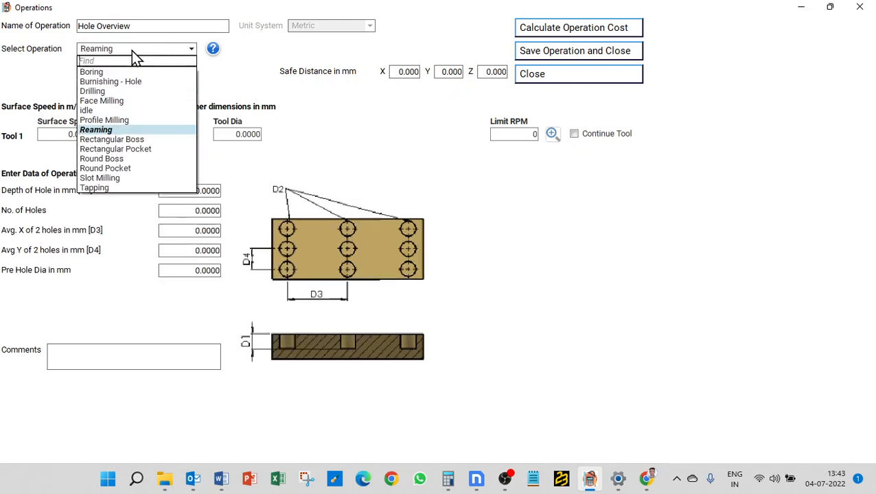
pyautogui.click(142, 189)
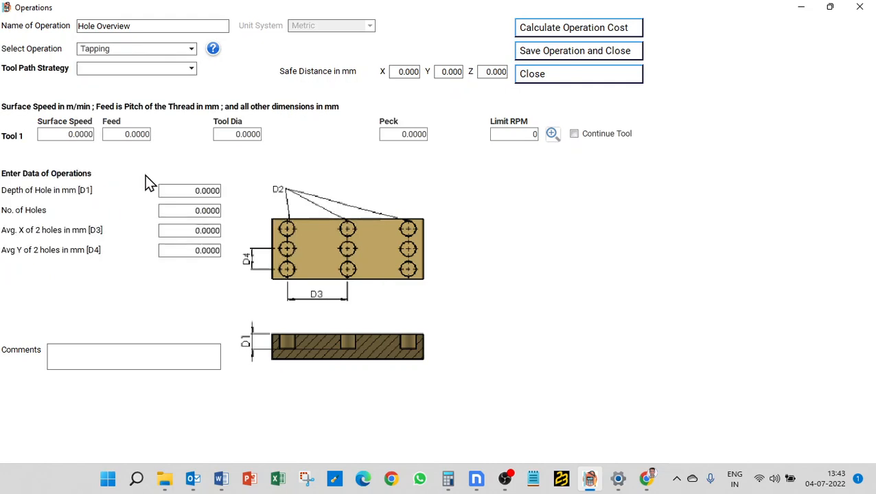
pyautogui.click(130, 70)
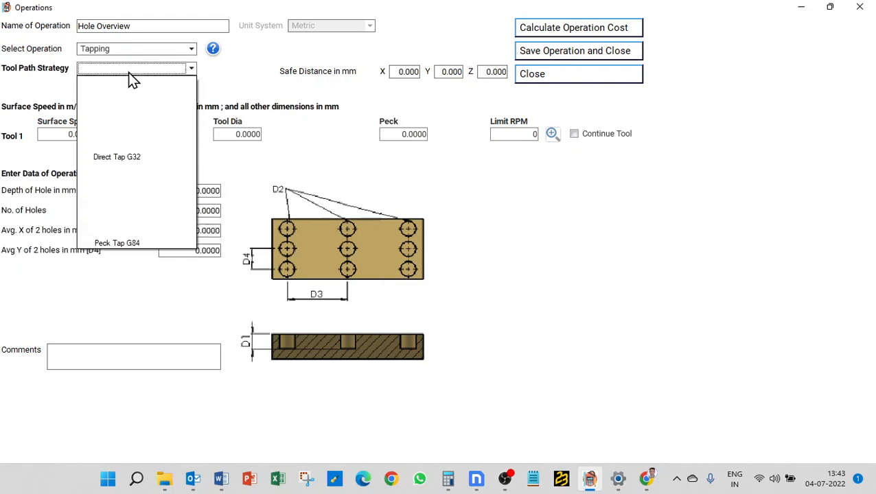
pyautogui.click(133, 134)
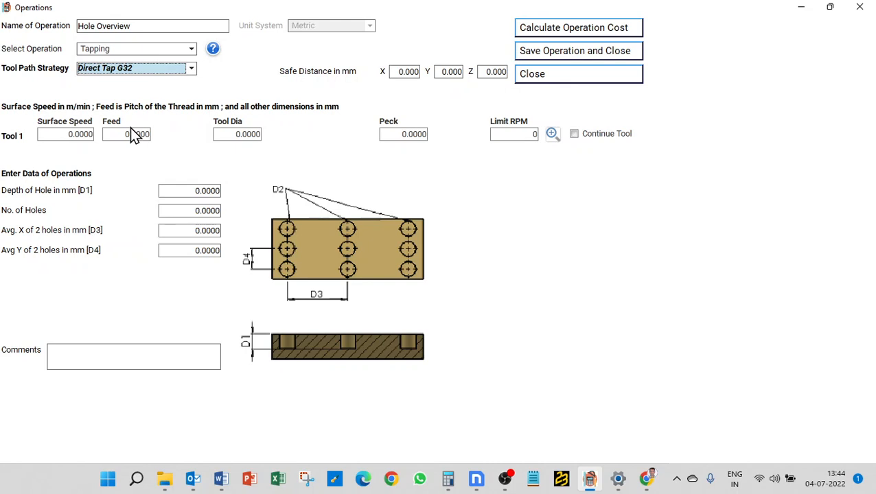
pyautogui.click(152, 70)
pyautogui.click(133, 227)
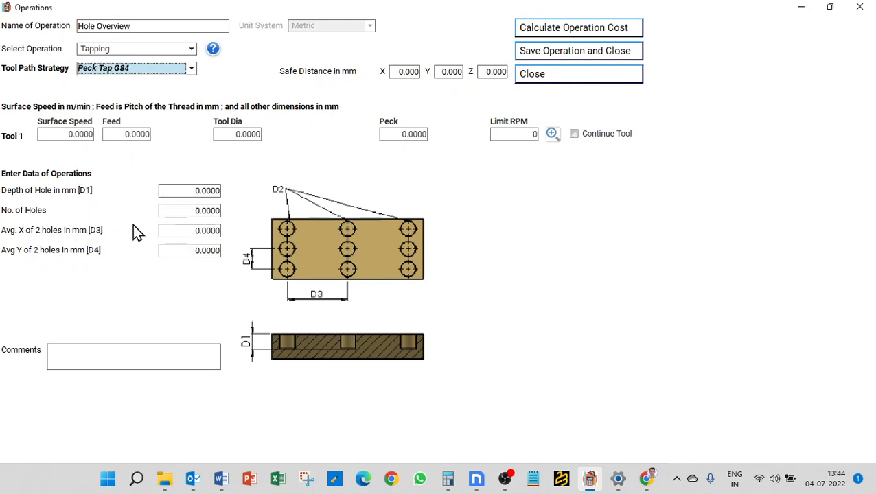
pyautogui.click(121, 70)
pyautogui.click(118, 97)
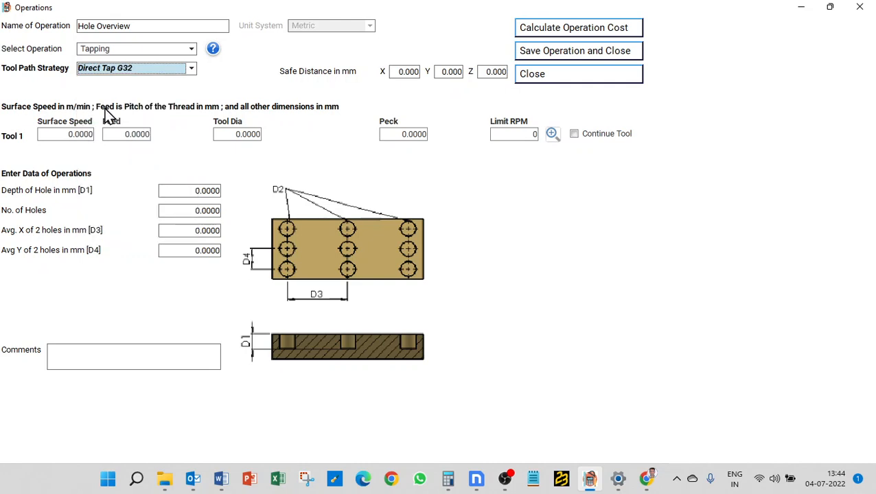
# Enter the tapping tool data: surface speed 90 m/min, feed 2 mm and tool diameter 20 mm
pyautogui.click(79, 133)
pyautogui.write('90')
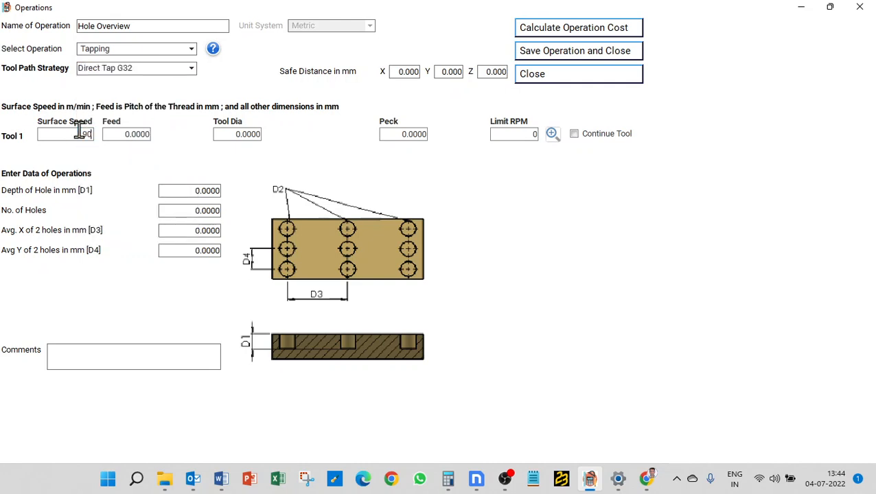
pyautogui.press('Tab')
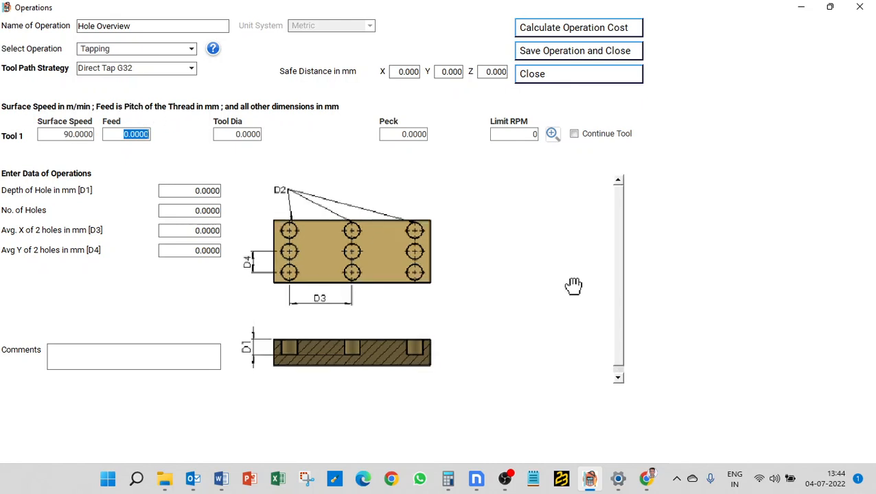
pyautogui.write('2')
pyautogui.press('Tab')
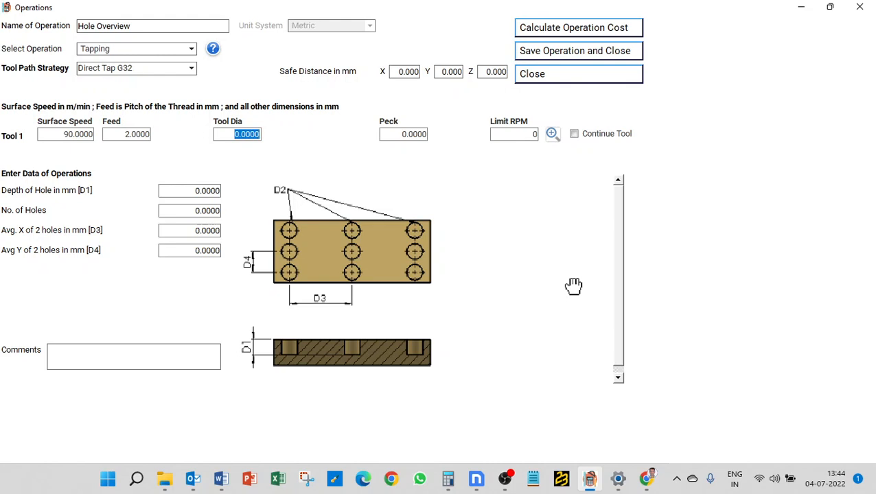
pyautogui.write('20')
# Set the tapping hole depth to 51 mm and the number of holes to 1, and calculate the operation cost
pyautogui.press('Tab')
pyautogui.press('Tab')
pyautogui.press('Tab')
pyautogui.press('Tab')
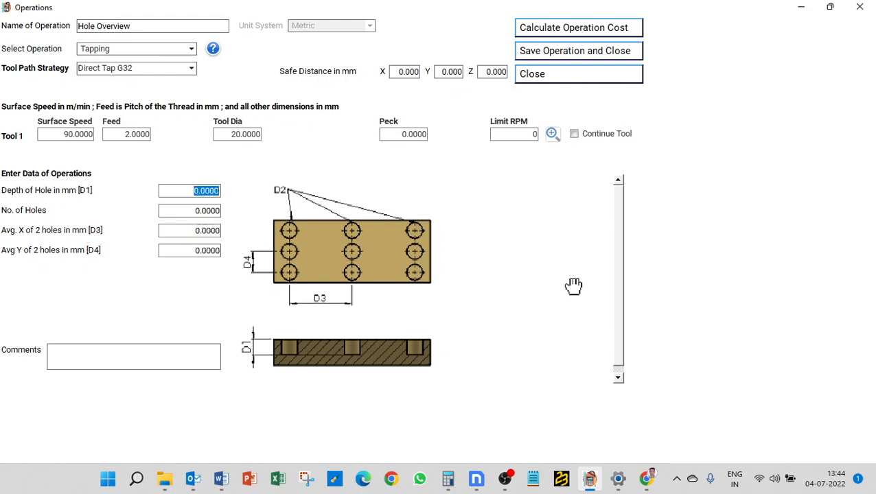
pyautogui.write('51')
pyautogui.press('Tab')
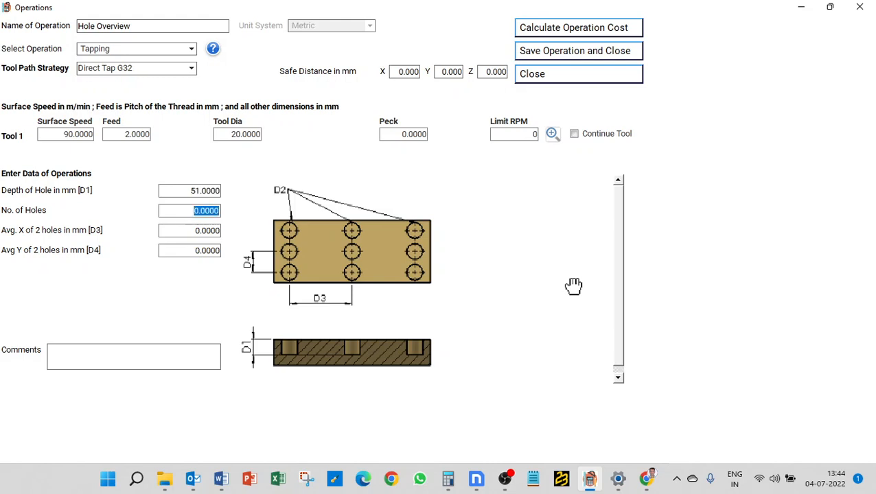
pyautogui.click(586, 32)
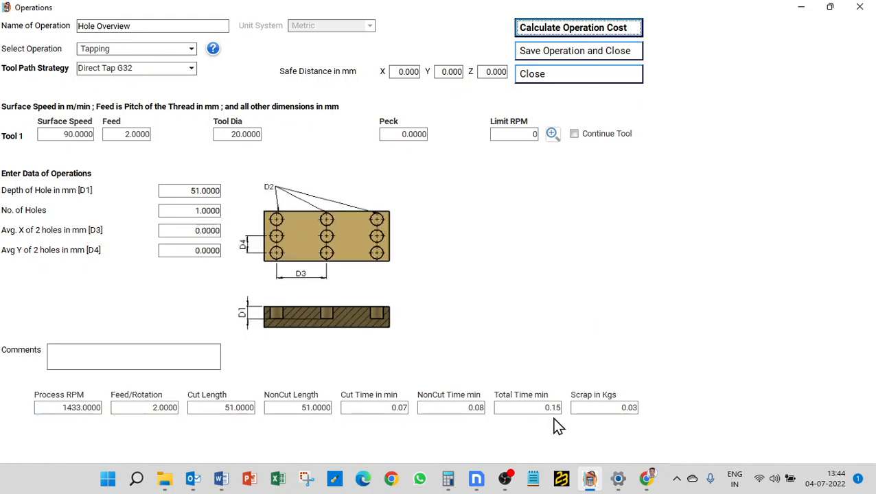
# Switch to Calculator and convert the tapping operation's total time to seconds by multiplying 0.15 by 60
pyautogui.click(448, 480)
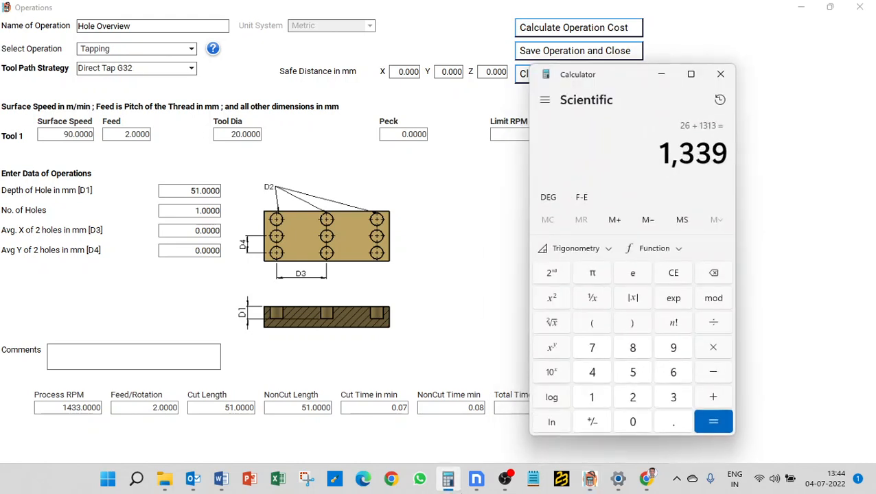
pyautogui.press('Escape')
pyautogui.write('0.15*60')
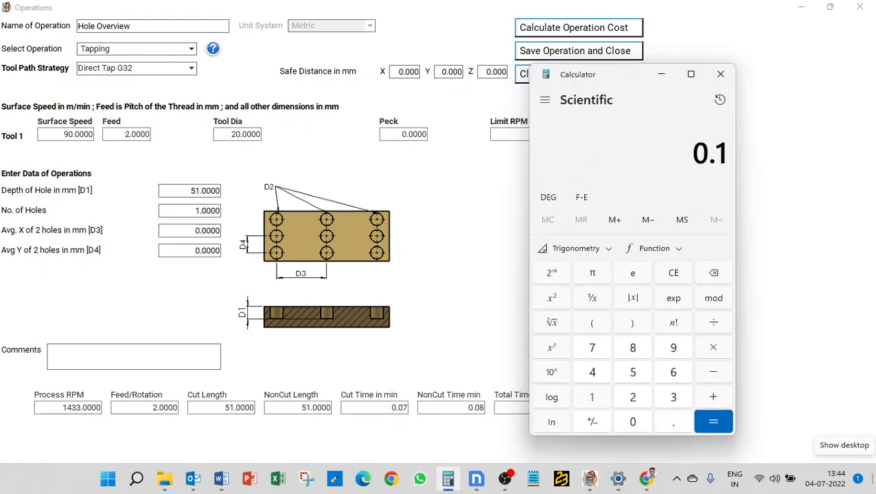
pyautogui.press('Return')
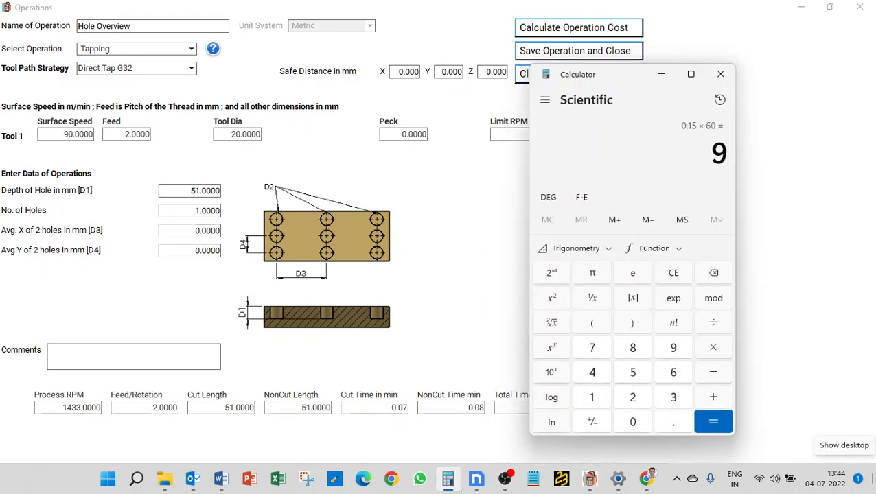
pyautogui.press('Escape')
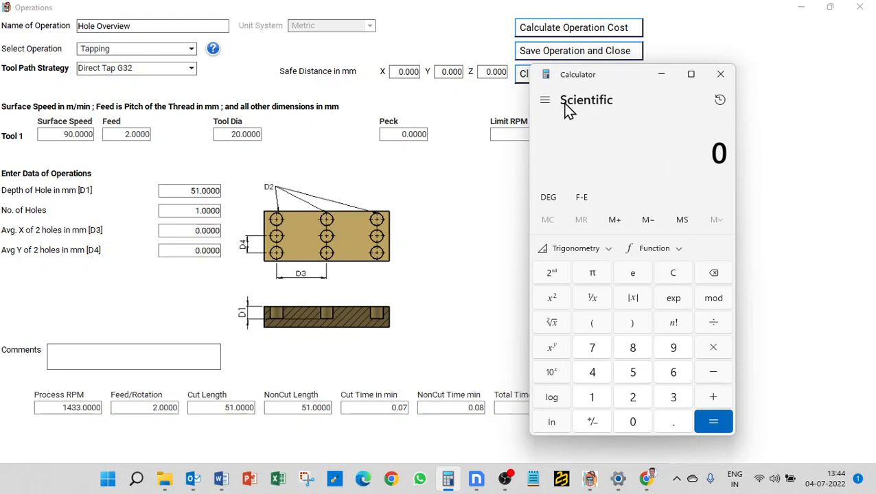
# Return to the Operations window, set the Z safe distance to 3 mm for Direct Tap G32 and recalculate the operation cost
pyautogui.click(484, 70)
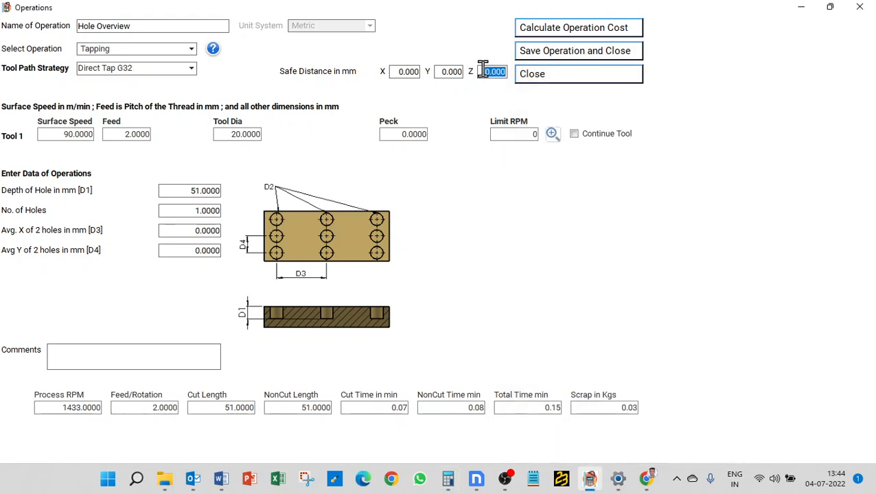
pyautogui.write('3')
pyautogui.click(580, 31)
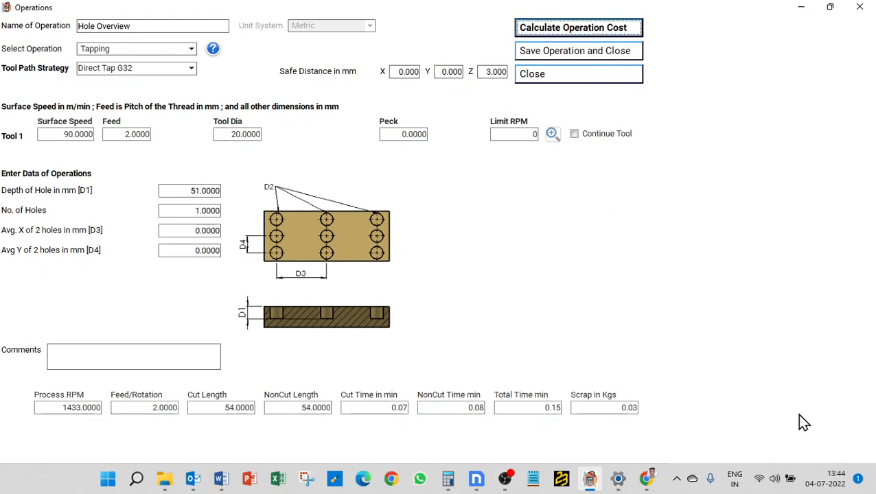
# Change the tapping strategy to Peck Tap G84 with a peck of 8 mm and recalculate the operation cost
pyautogui.click(155, 69)
pyautogui.click(100, 209)
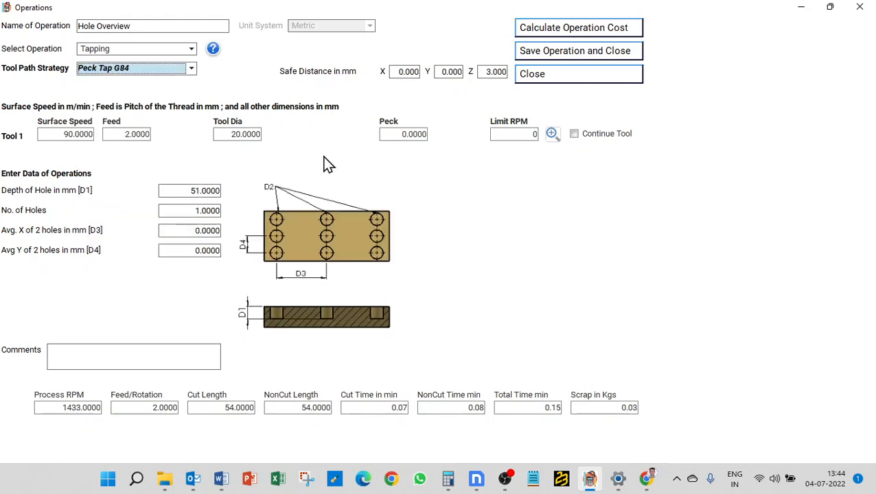
pyautogui.click(380, 135)
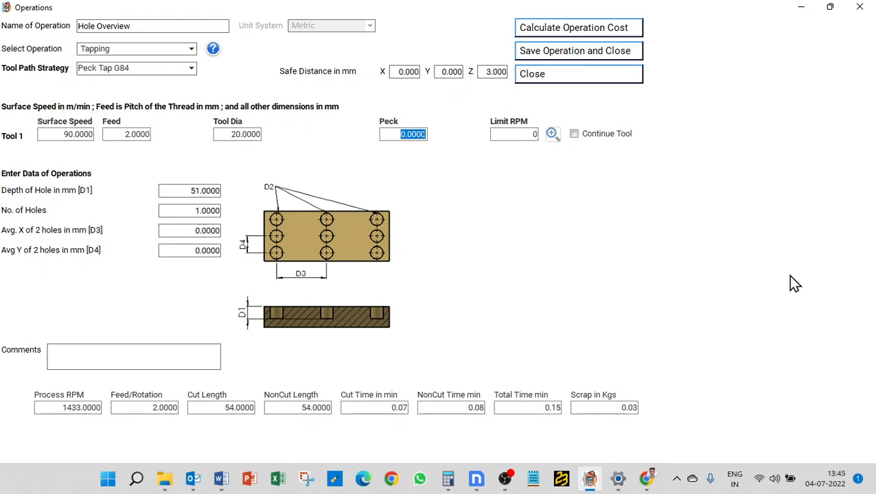
pyautogui.write('8')
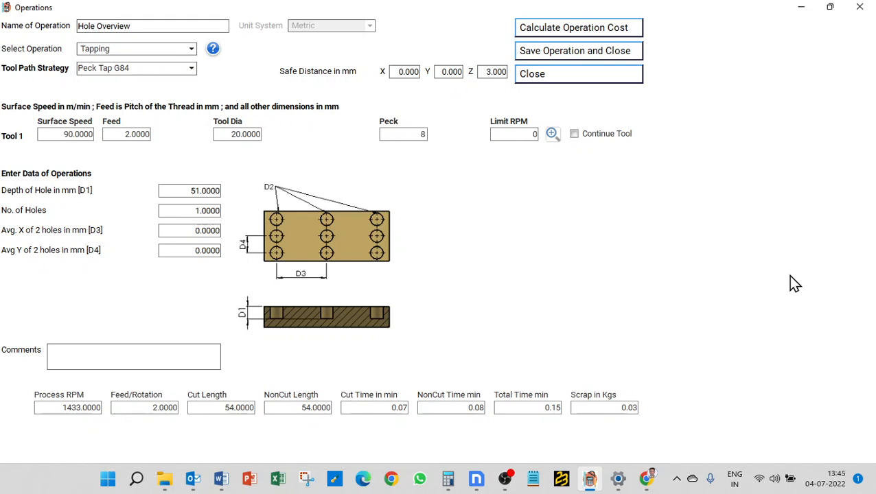
pyautogui.click(557, 30)
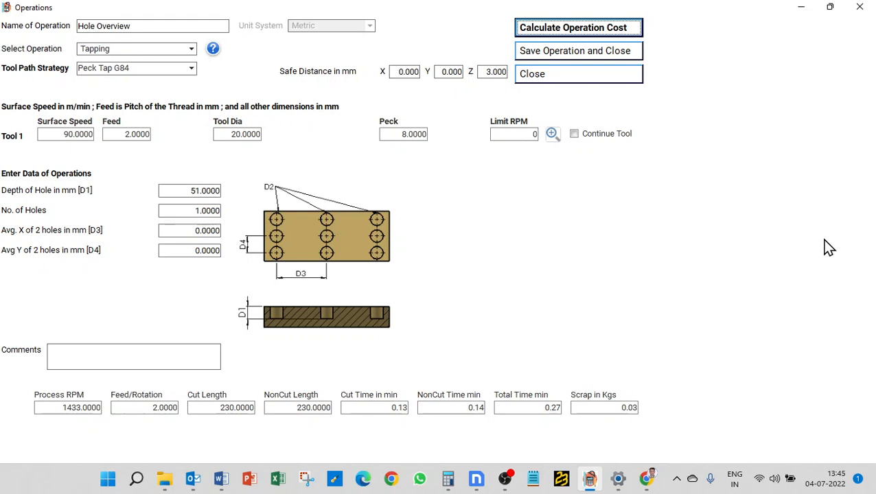
# Set the tapping tool diameter to 8 mm, recalculate the operation cost and check the limit and process RPM values
pyautogui.doubleClick(70, 408)
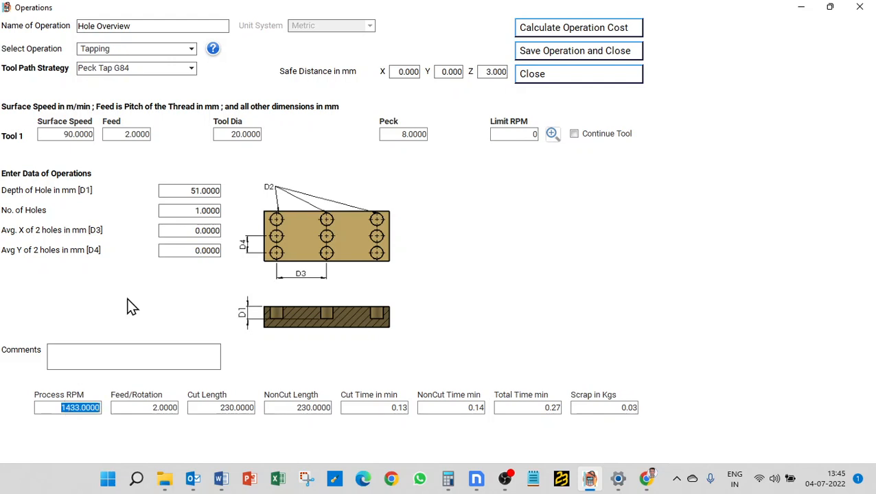
pyautogui.doubleClick(243, 134)
pyautogui.write('8')
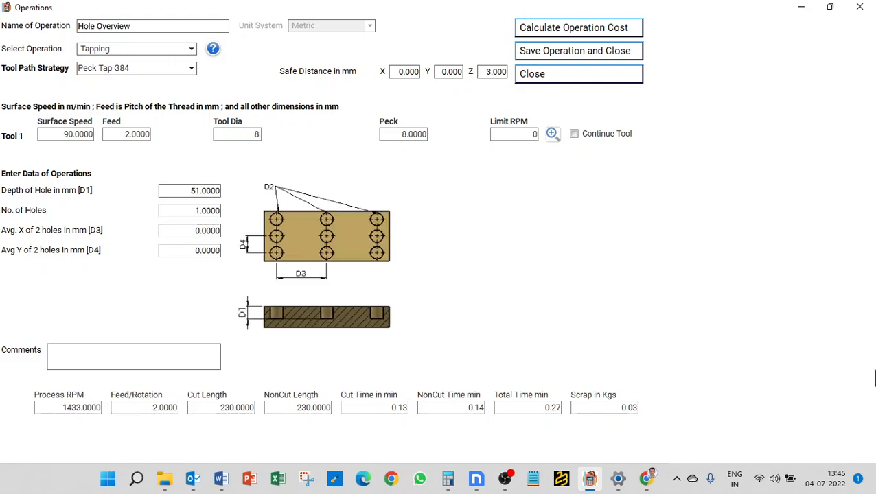
pyautogui.click(574, 30)
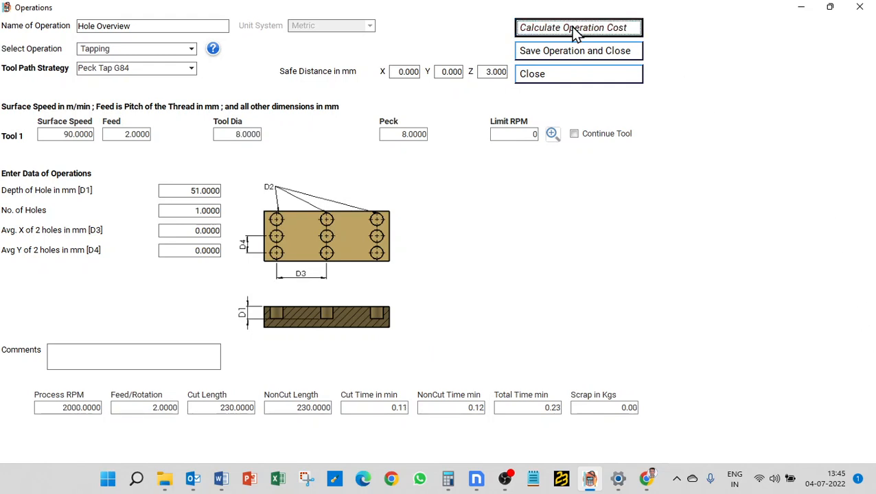
pyautogui.doubleClick(522, 133)
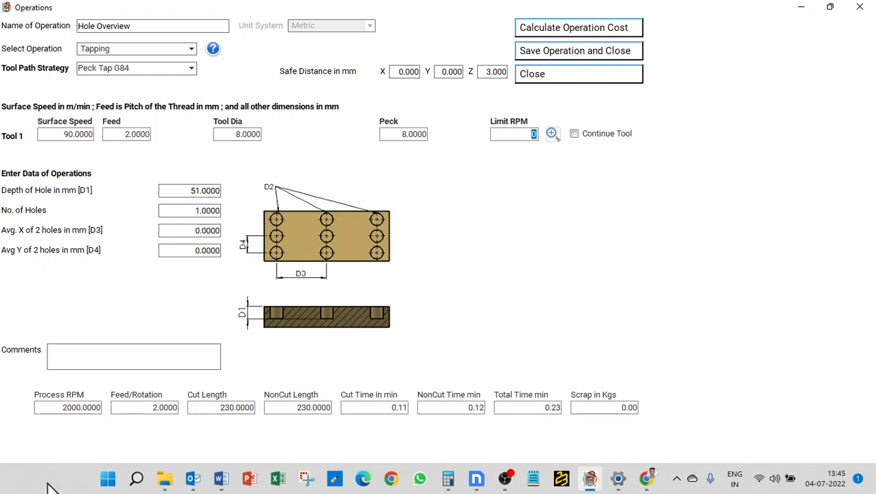
pyautogui.doubleClick(42, 408)
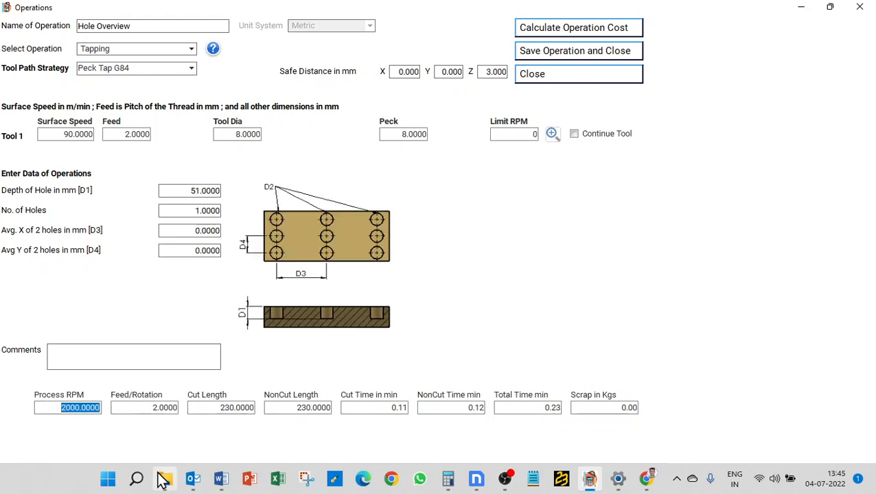
pyautogui.moveTo(164, 479)
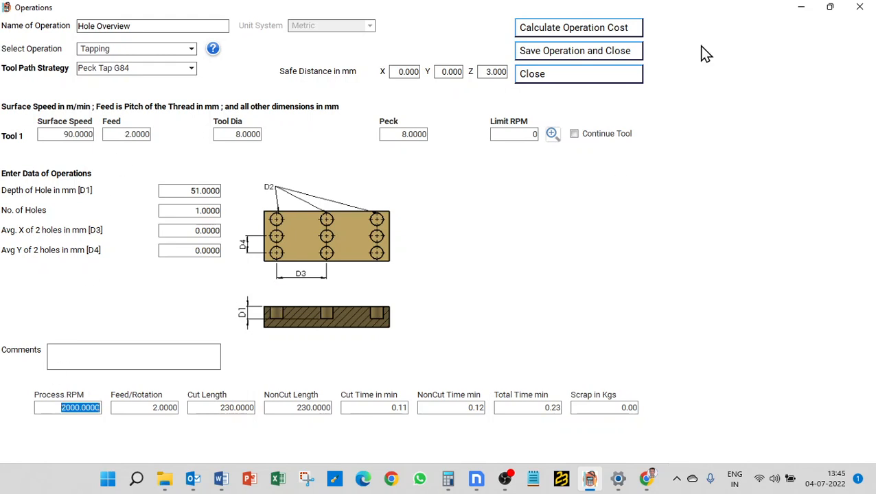
# Close the tapping operation without saving and open the Milling Operations setup for modification
pyautogui.click(583, 79)
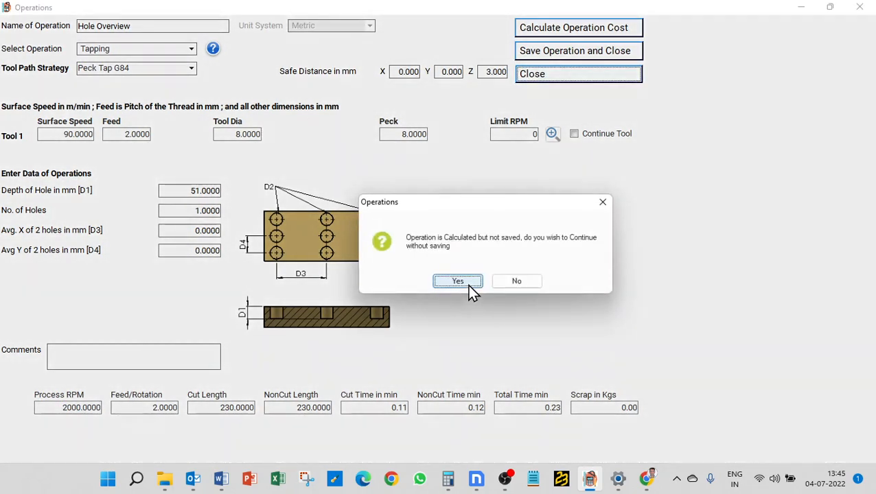
pyautogui.click(471, 282)
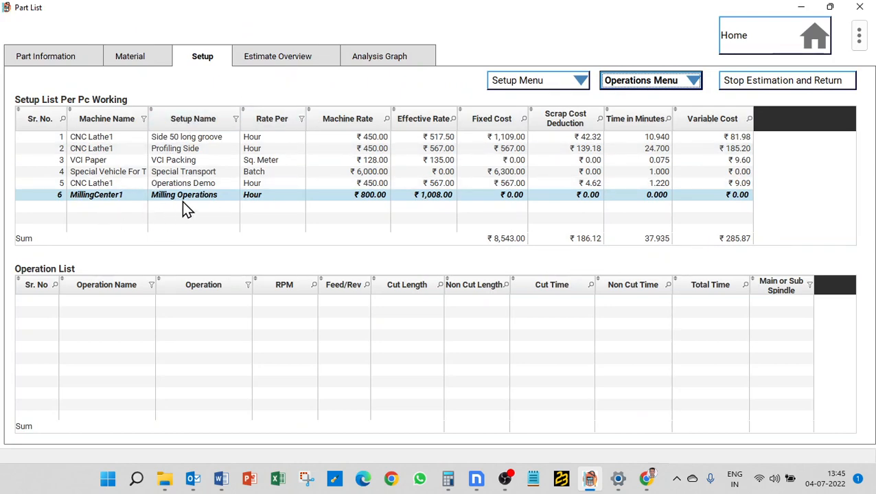
pyautogui.click(519, 84)
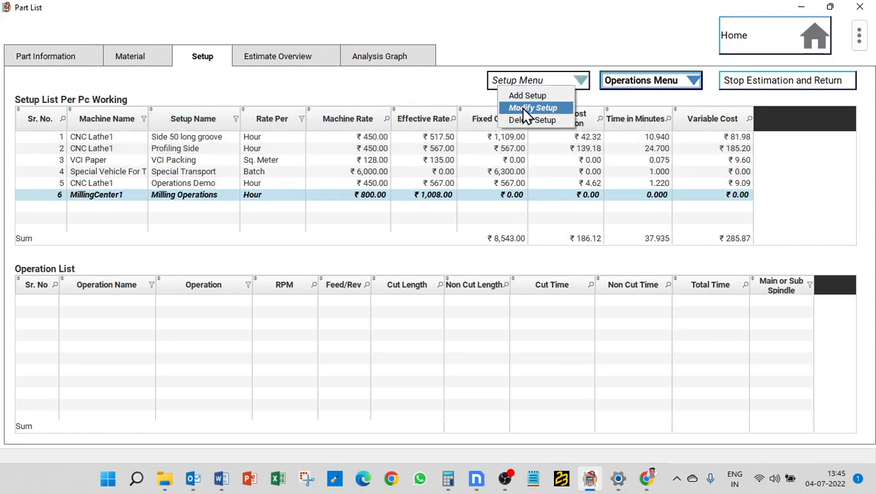
pyautogui.click(525, 109)
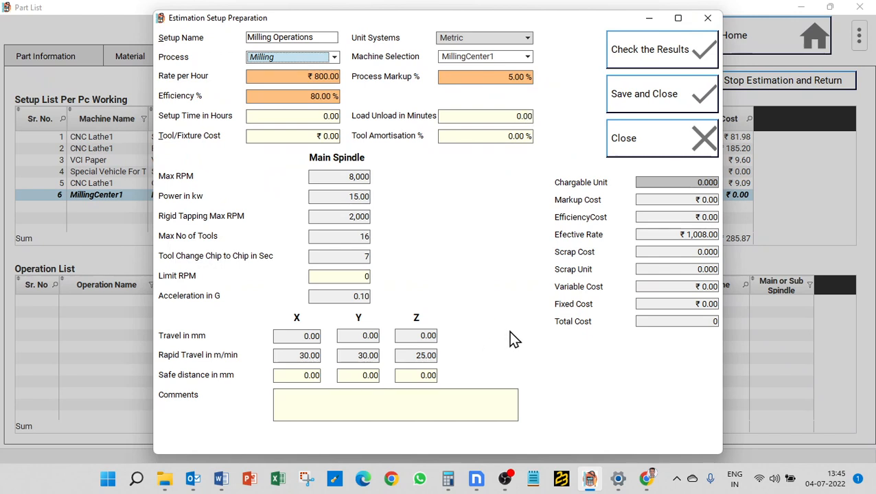
# Check the main spindle's Rigid Tapping Max RPM, close the setup without saving and reselect Milling Operations in the setup list
pyautogui.click(334, 217)
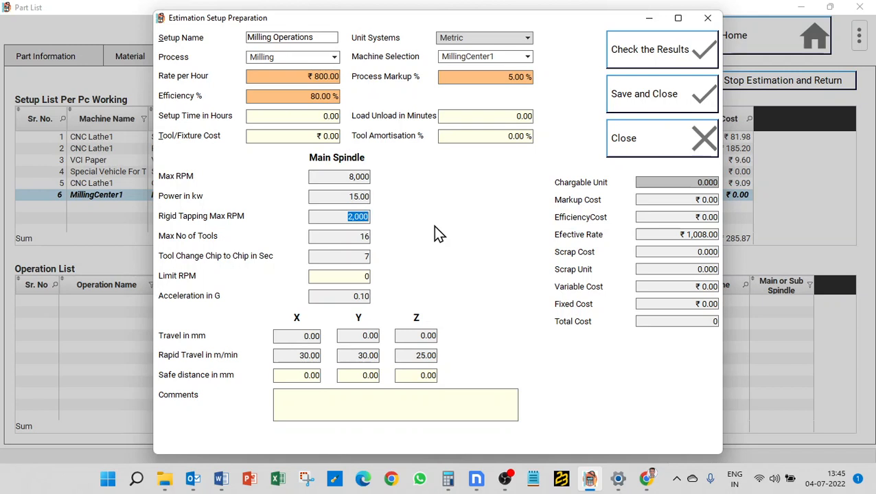
pyautogui.click(342, 217)
pyautogui.moveTo(342, 217); pyautogui.dragTo(391, 220)
pyautogui.click(631, 138)
pyautogui.click(630, 136)
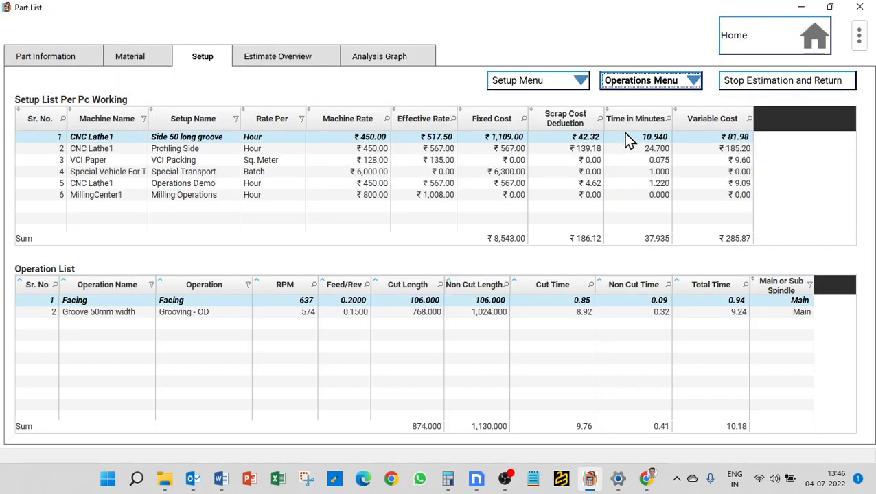
pyautogui.click(230, 194)
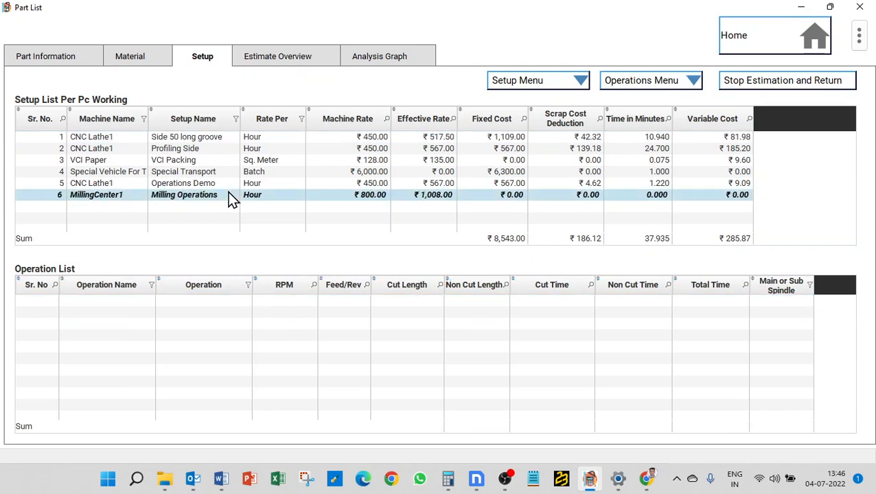